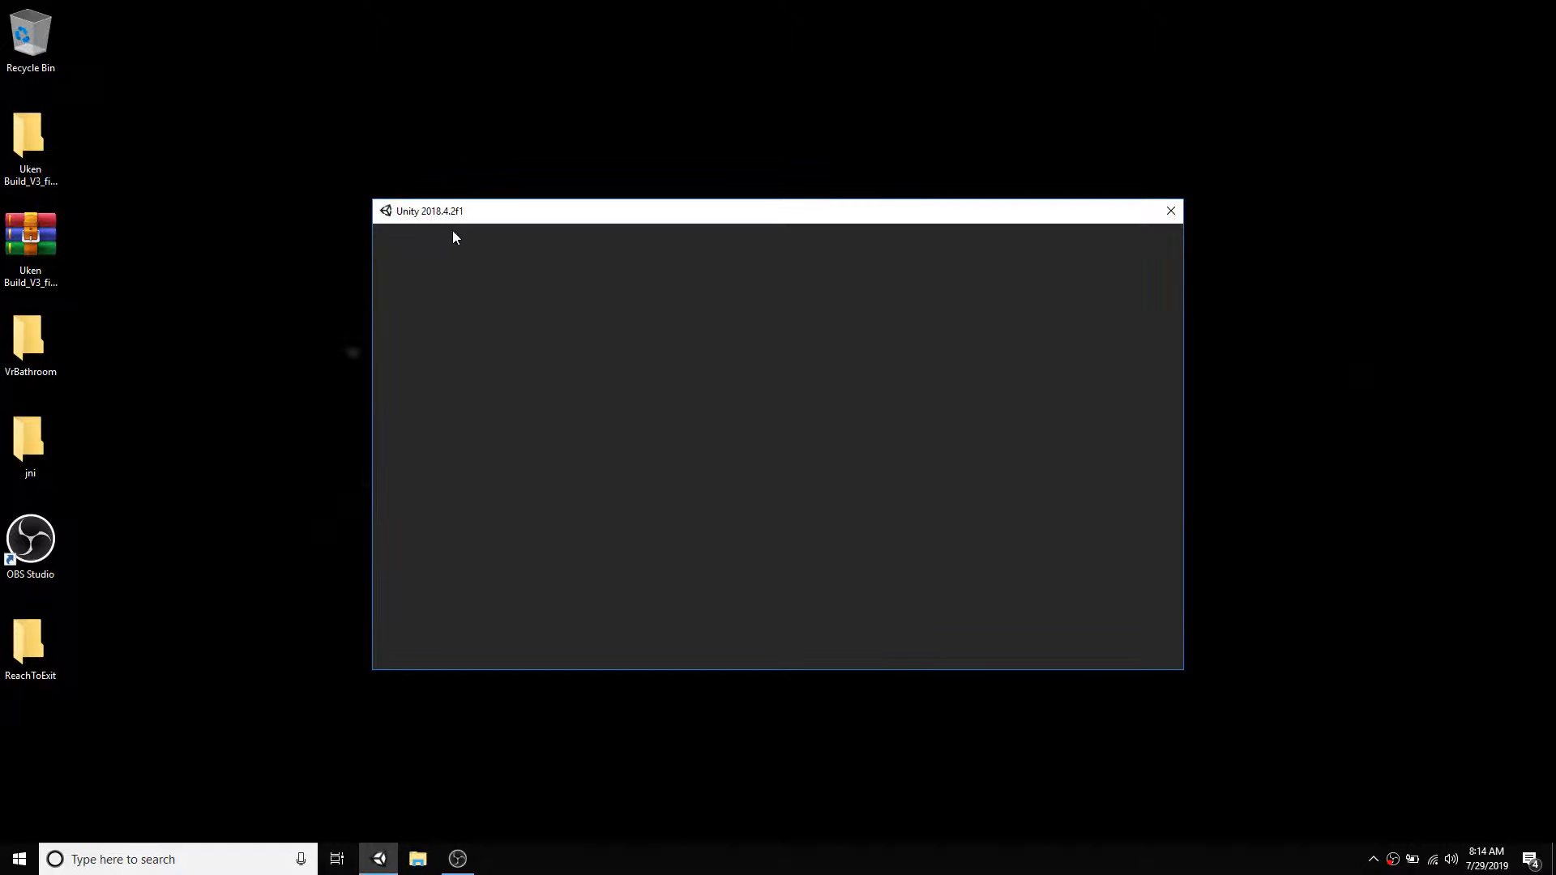
pyautogui.click(4, 870)
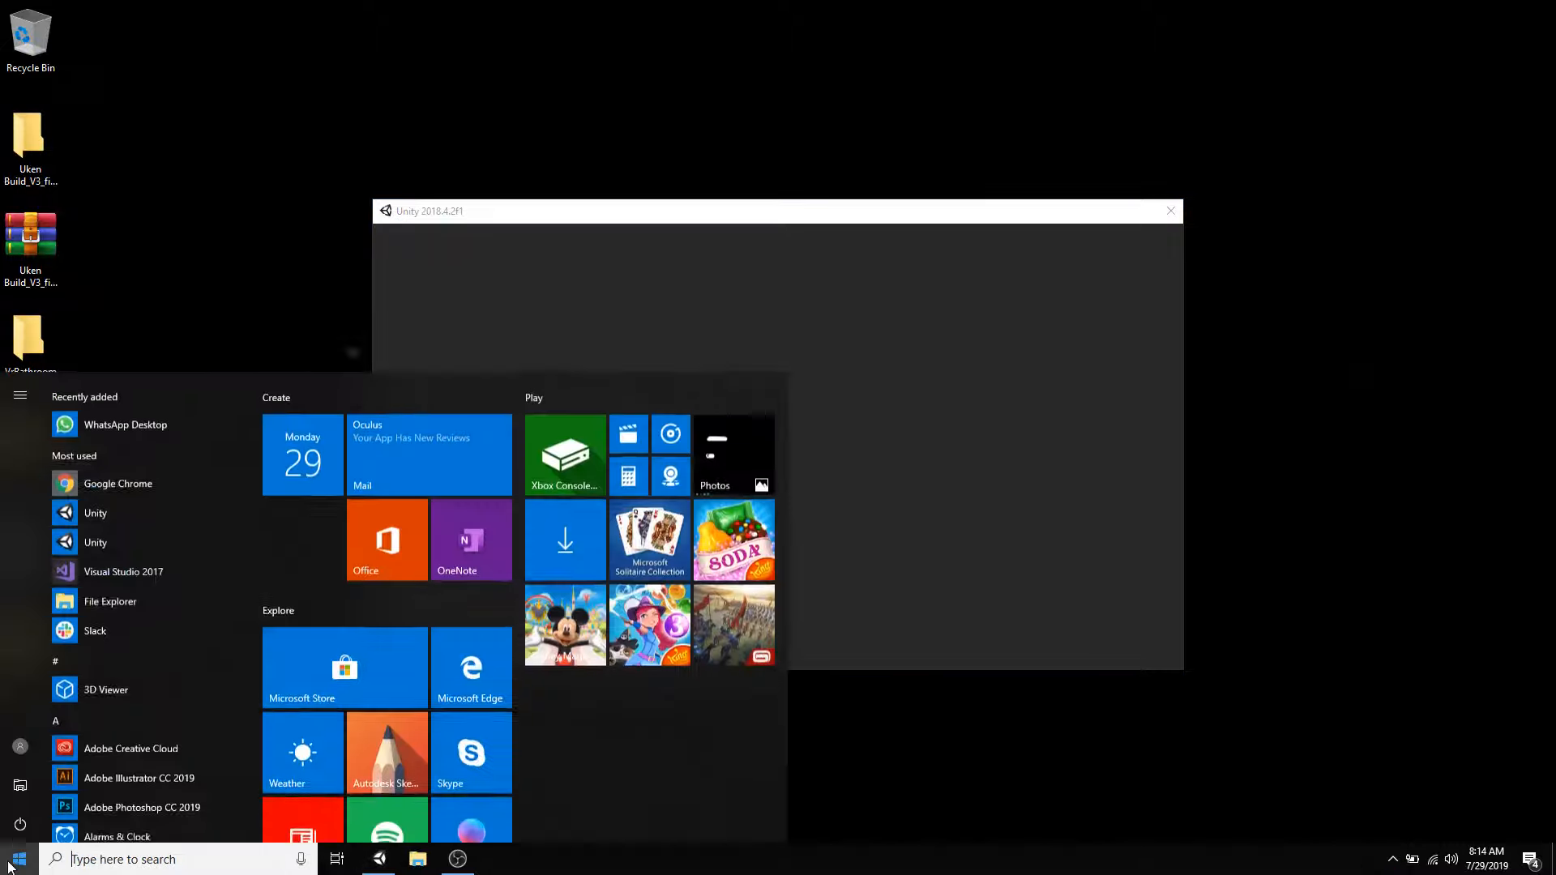
pyautogui.click(116, 479)
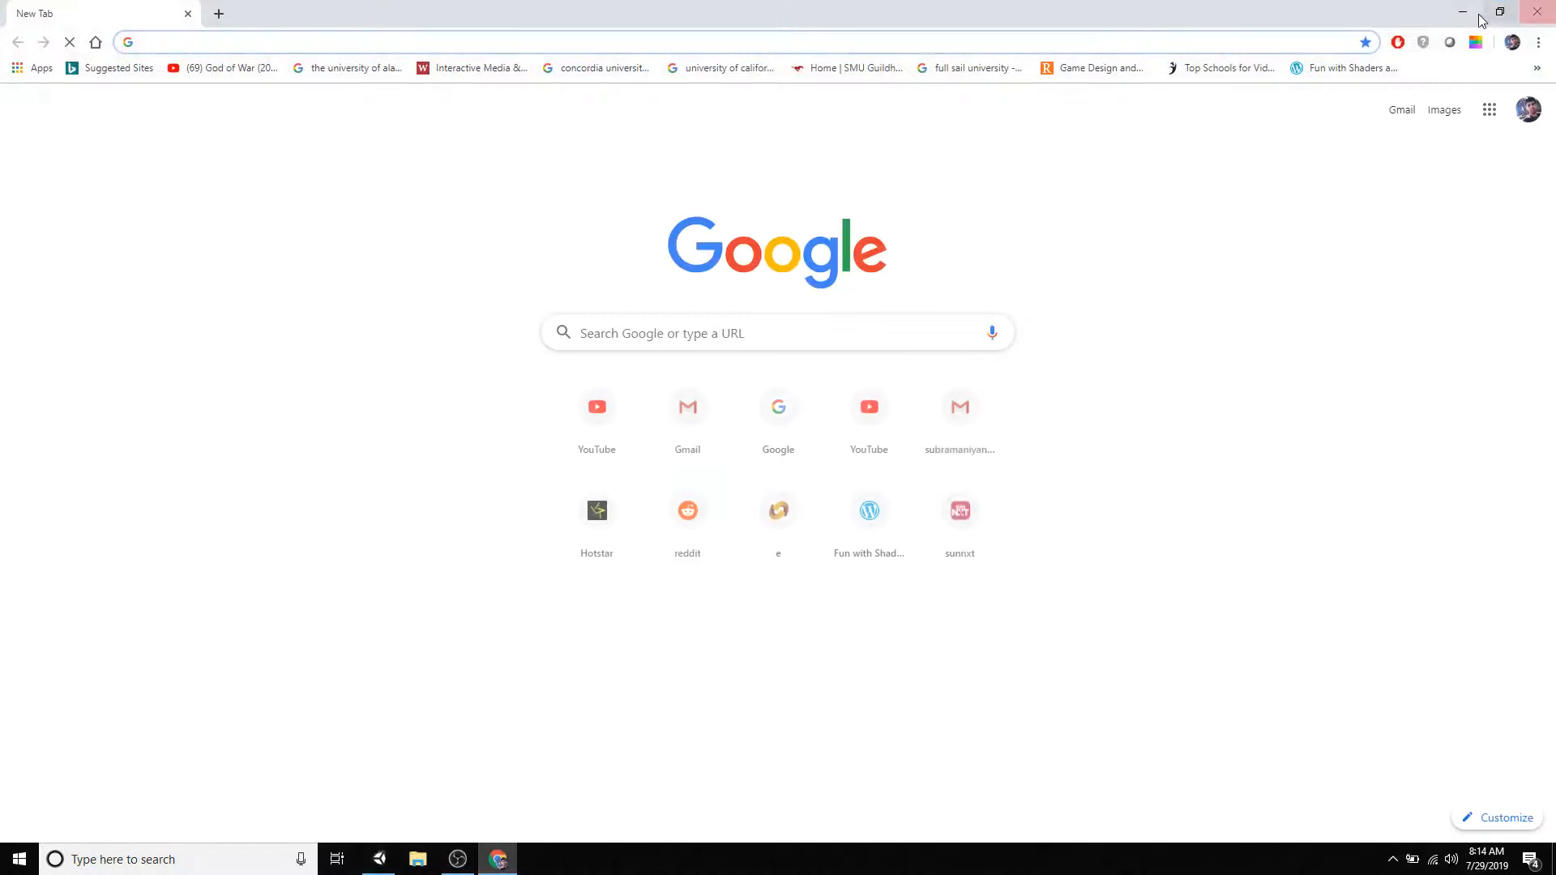
pyautogui.click(1462, 12)
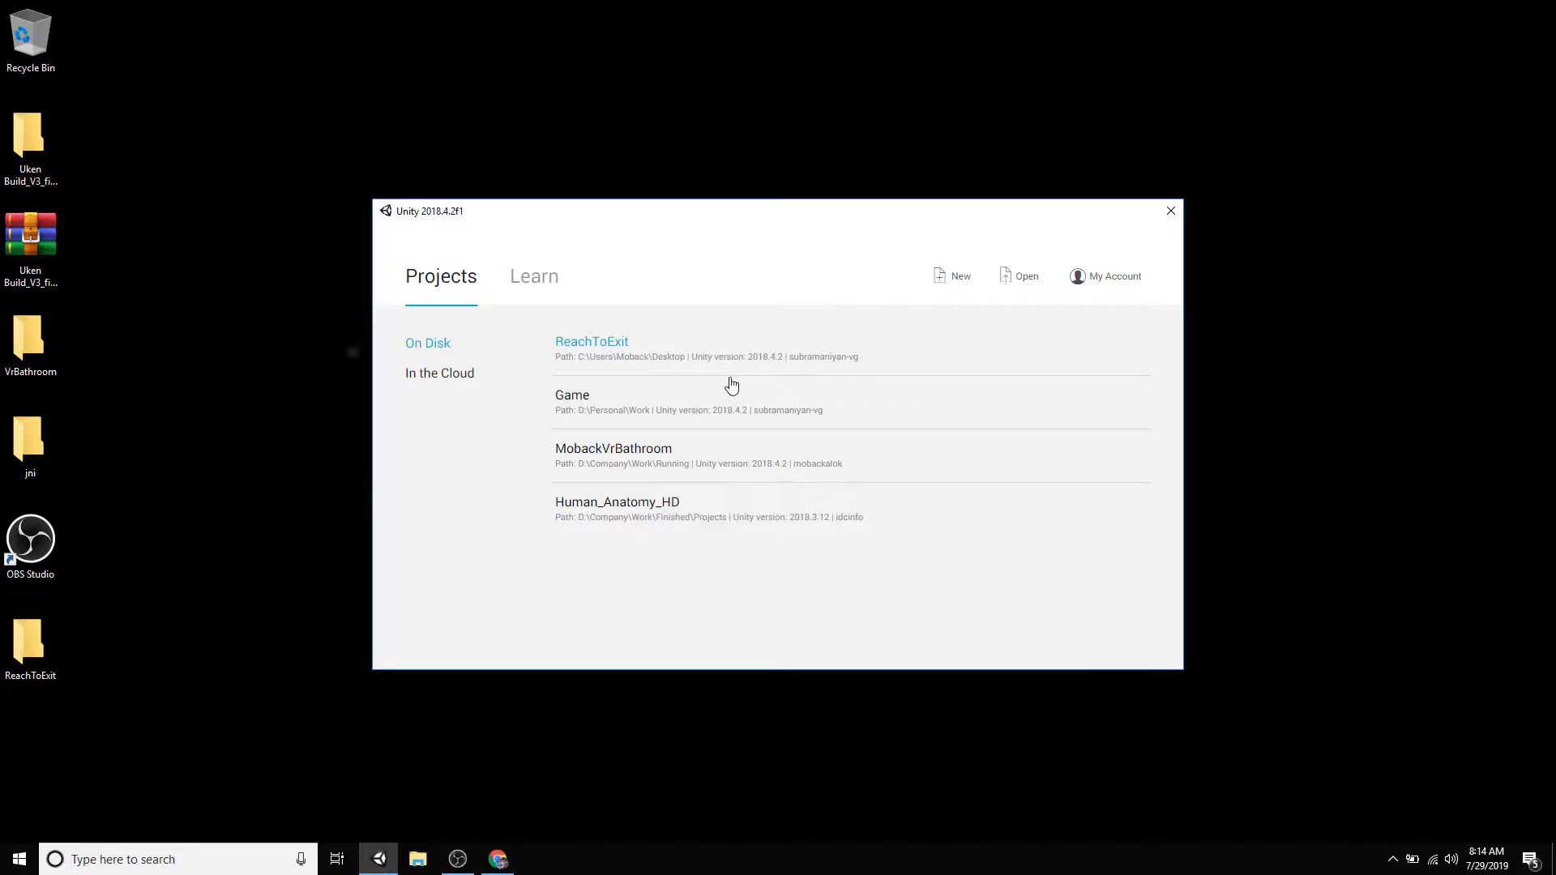
# - Open the ReachToExit project from the list of projects on disk
pyautogui.click(602, 349)
pyautogui.rightClick(784, 342)
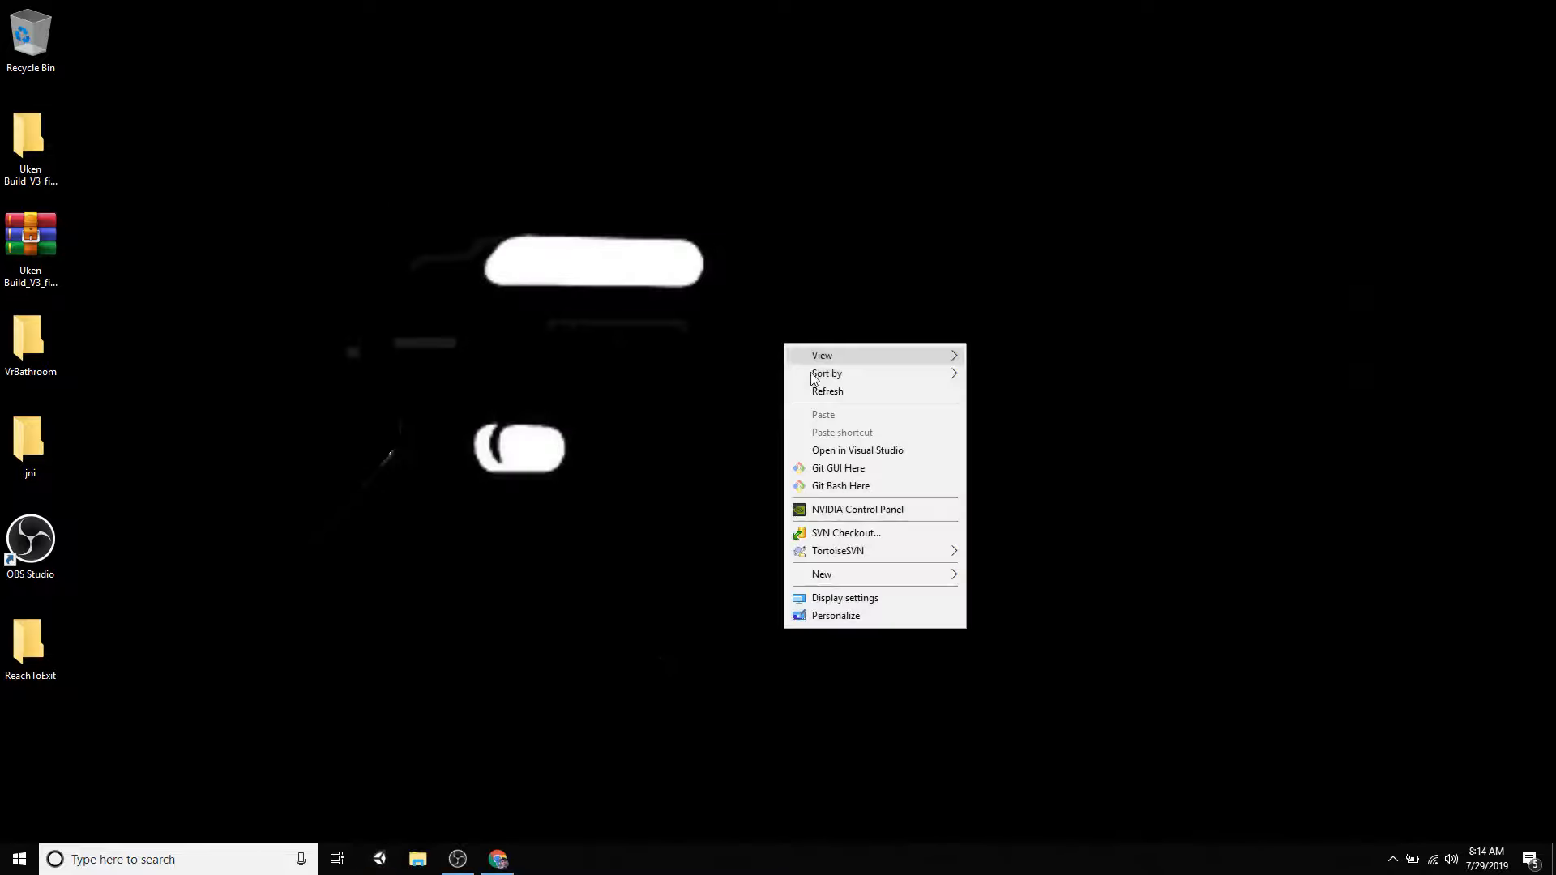
pyautogui.click(843, 393)
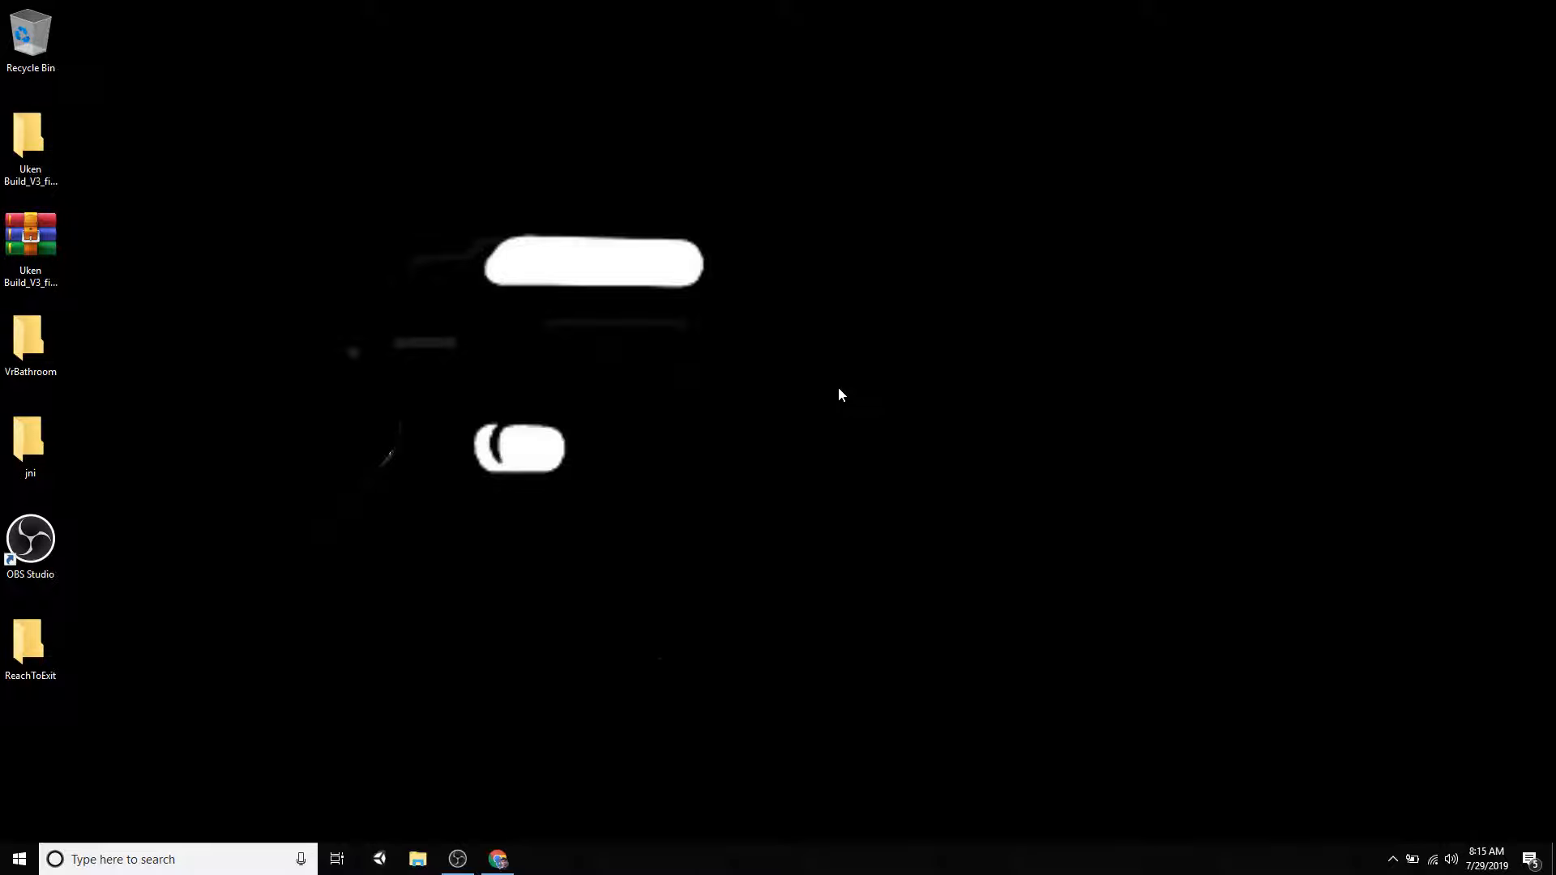
pyautogui.rightClick(1057, 193)
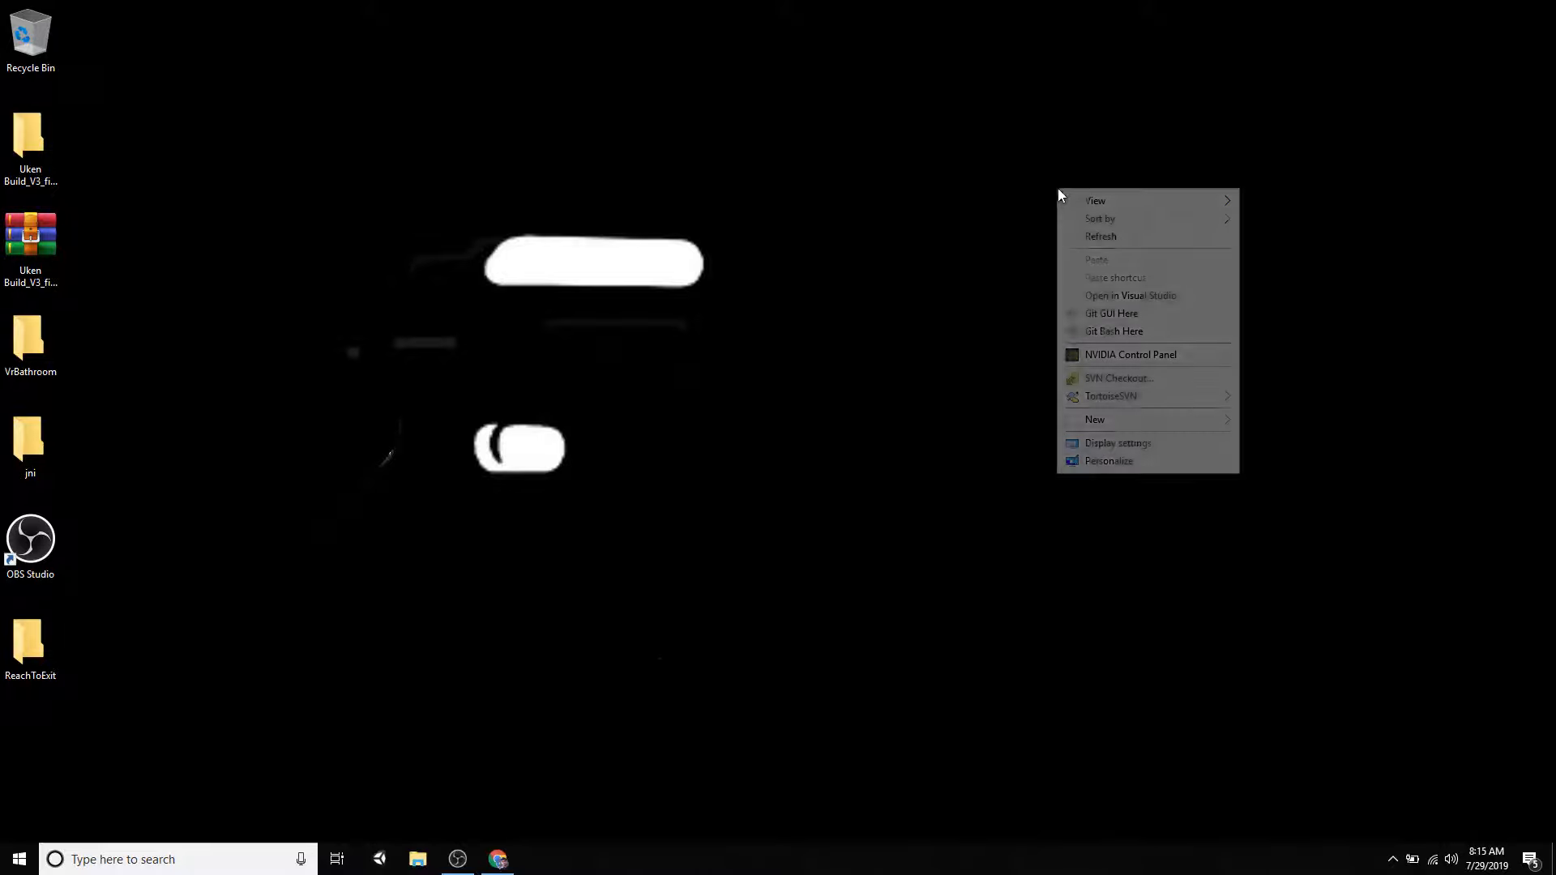
pyautogui.rightClick(633, 257)
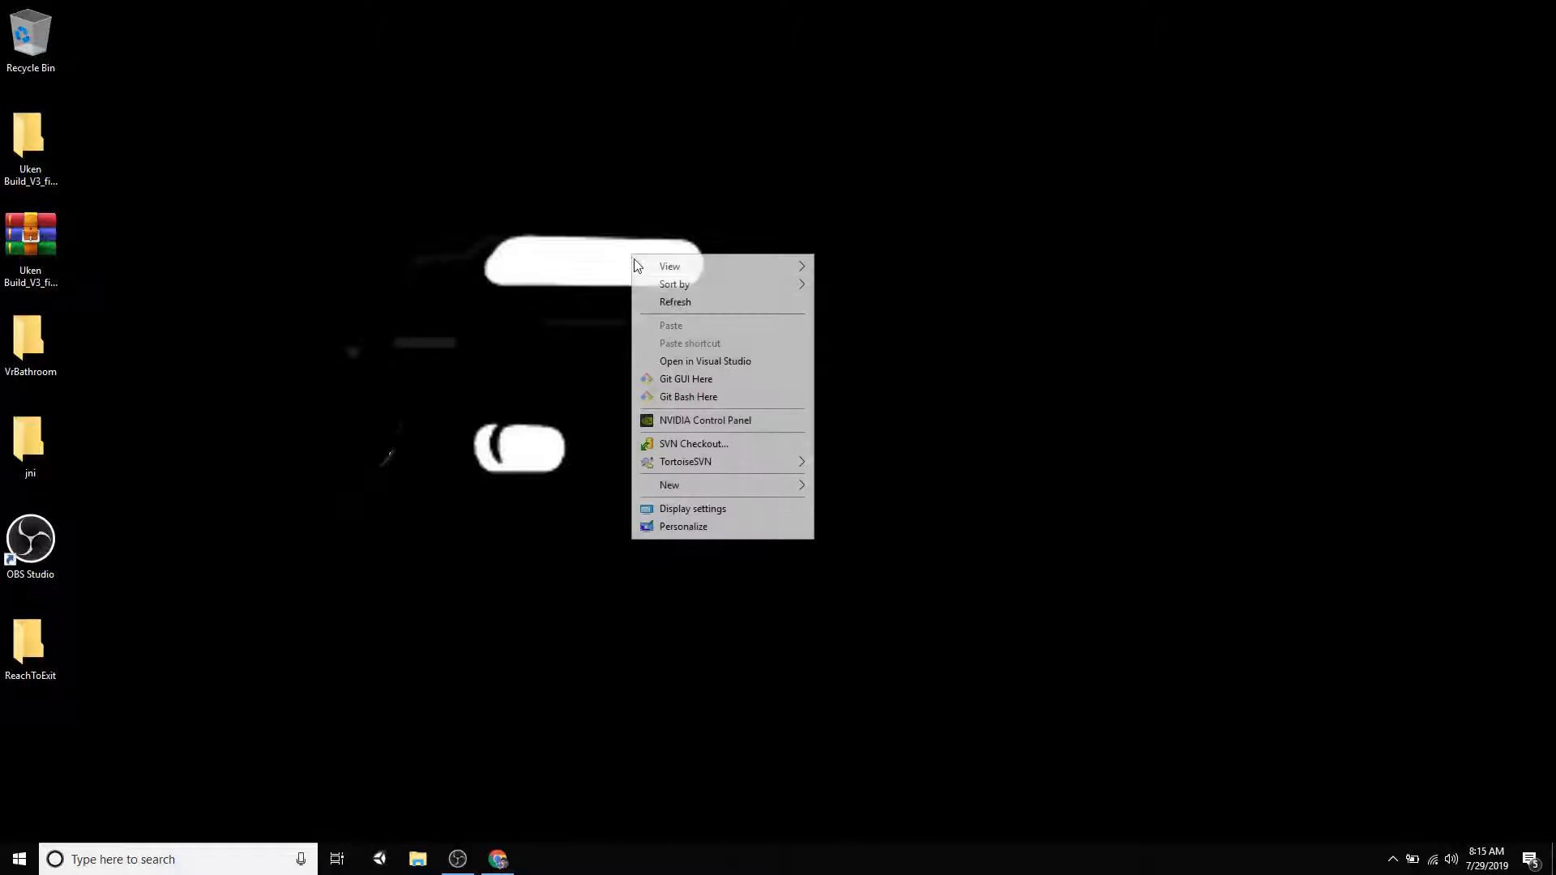
pyautogui.click(681, 301)
pyautogui.click(497, 859)
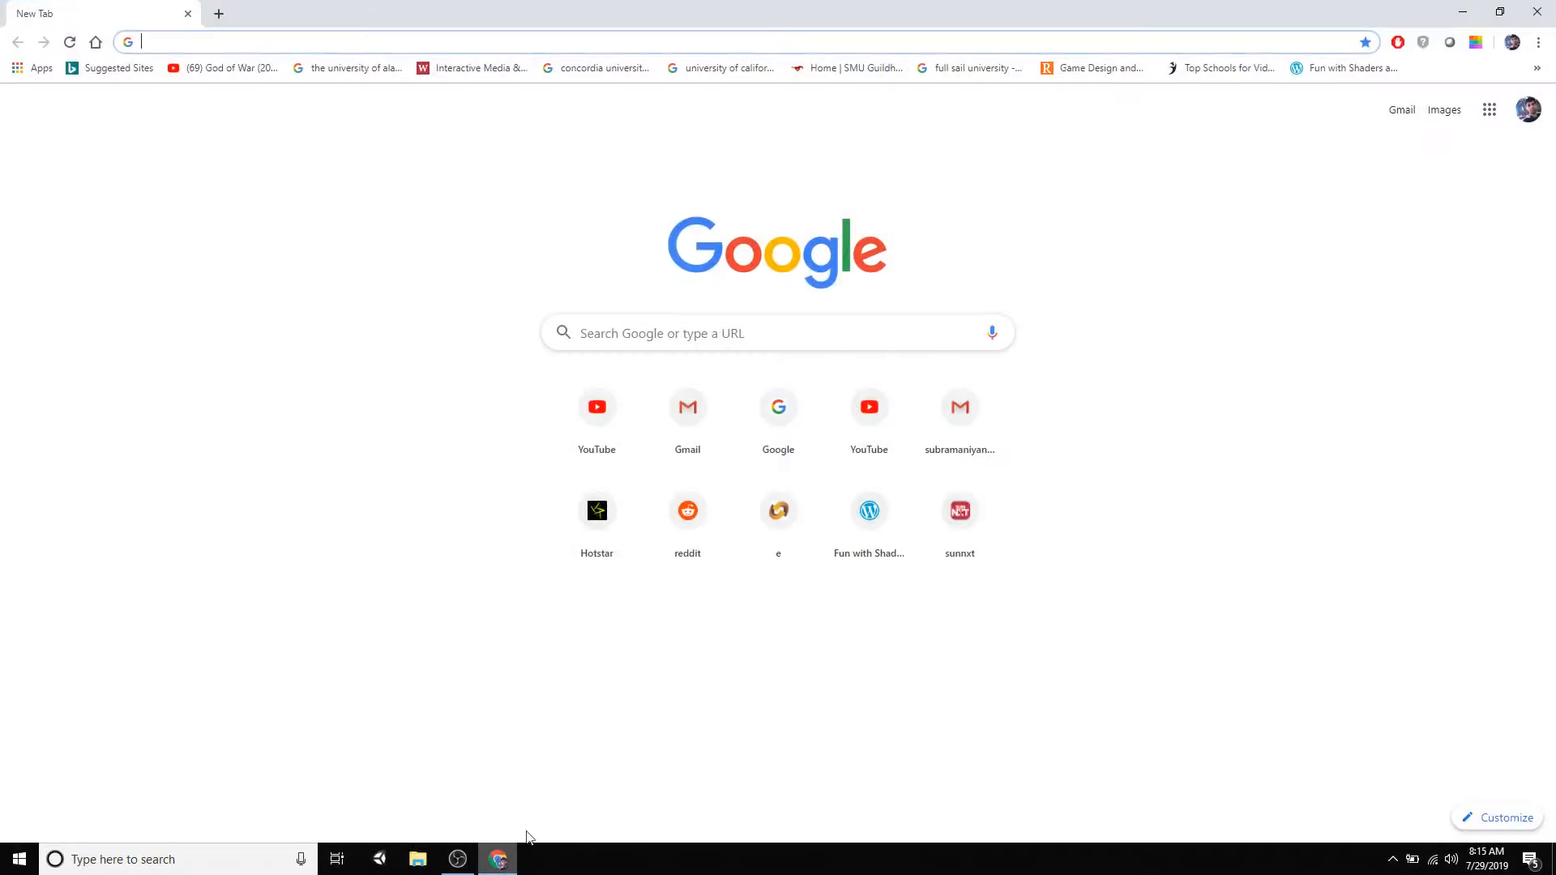
pyautogui.click(1539, 9)
pyautogui.rightClick(735, 294)
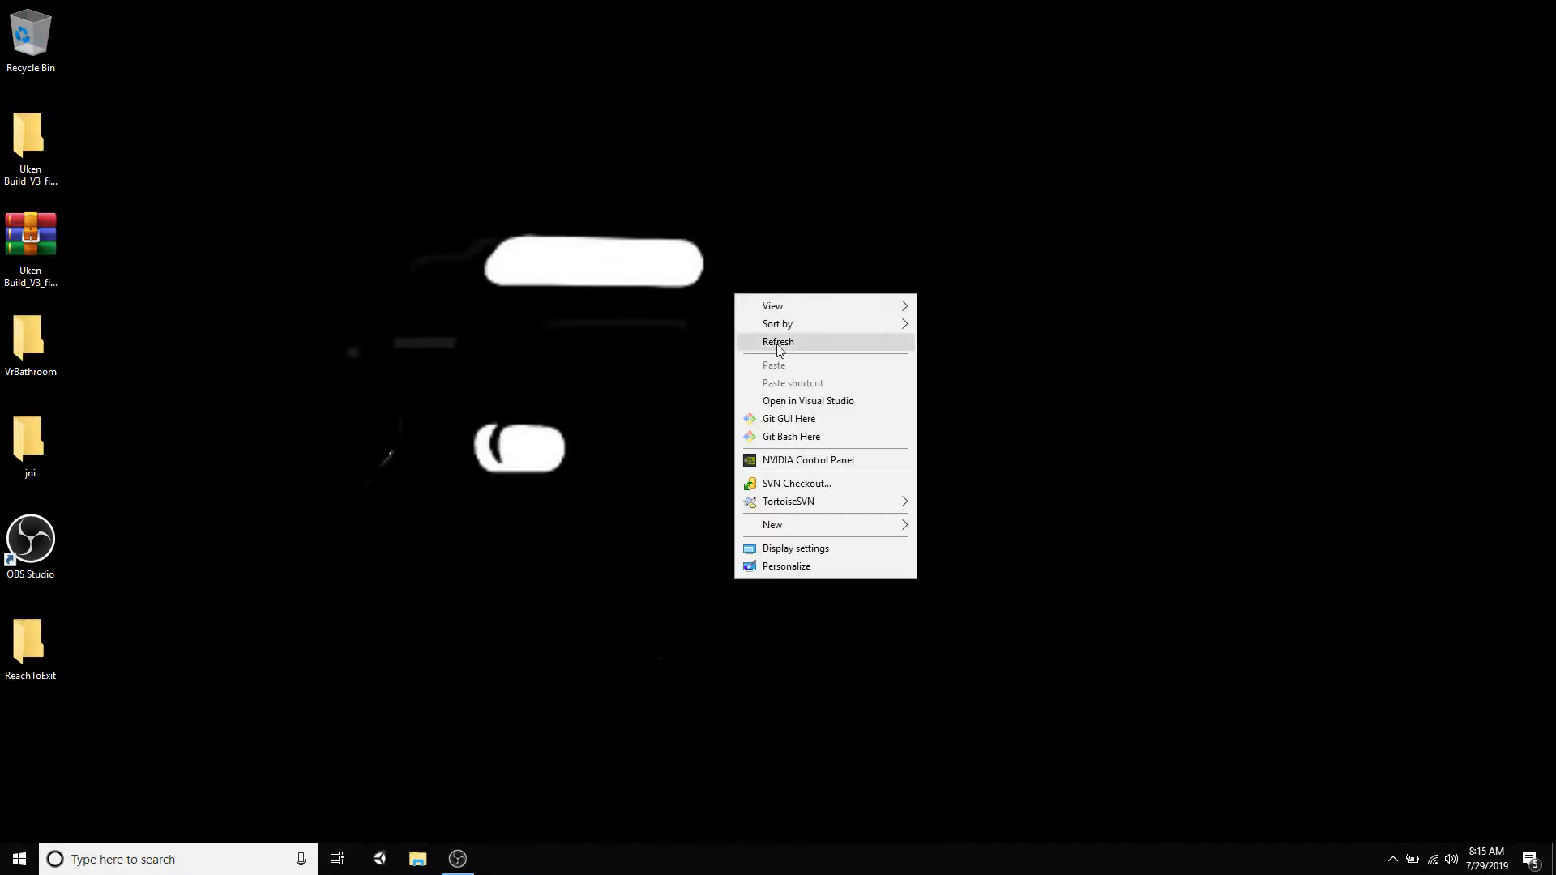
pyautogui.click(761, 340)
pyautogui.rightClick(475, 374)
pyautogui.click(514, 421)
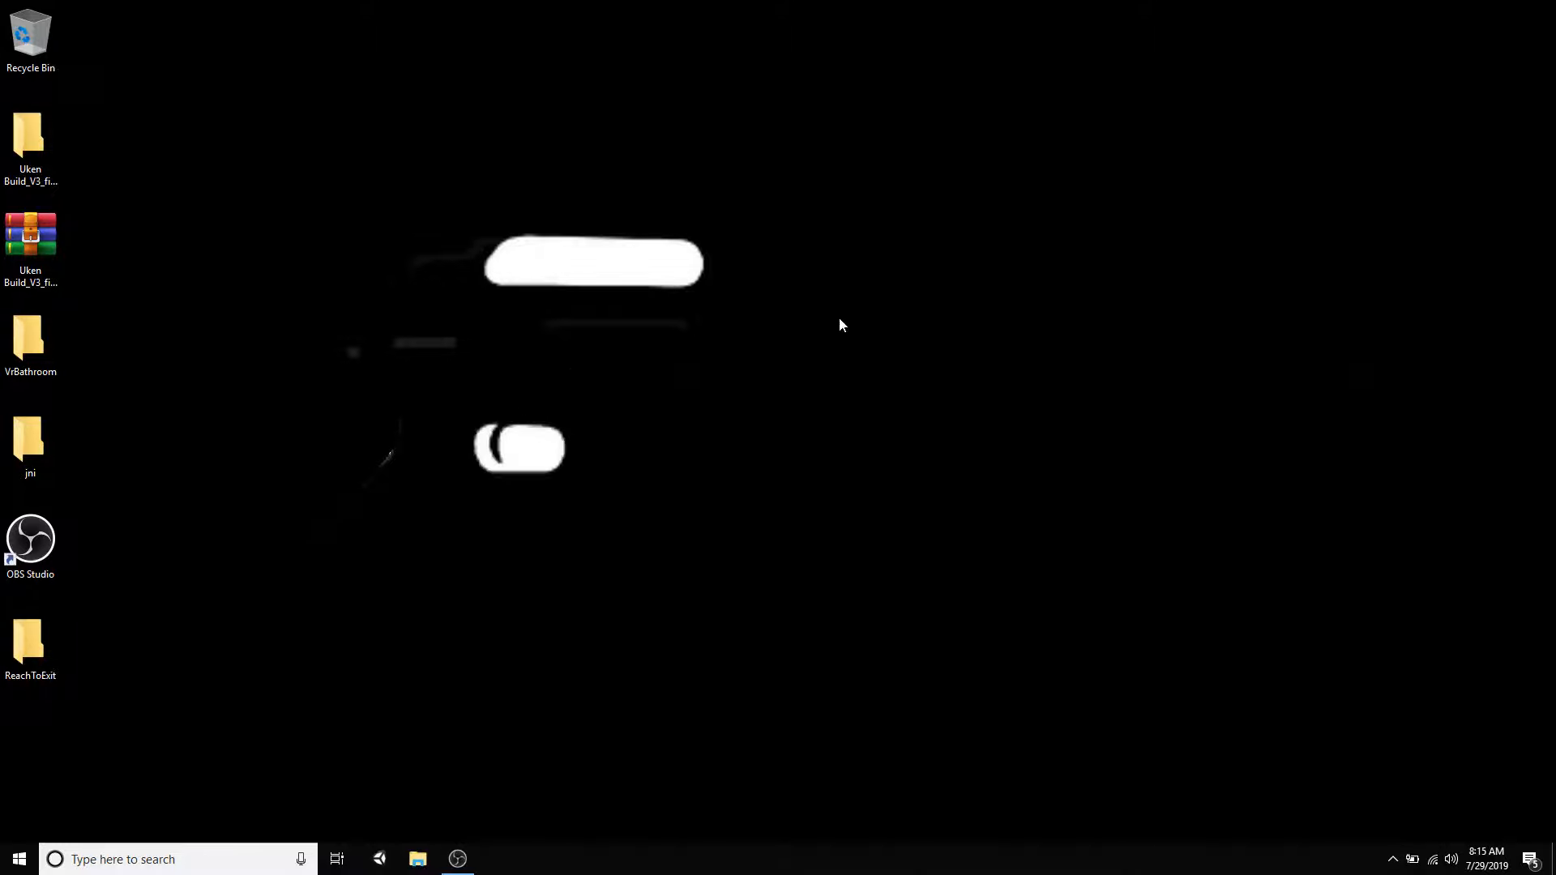
pyautogui.rightClick(840, 318)
pyautogui.click(889, 365)
pyautogui.click(470, 857)
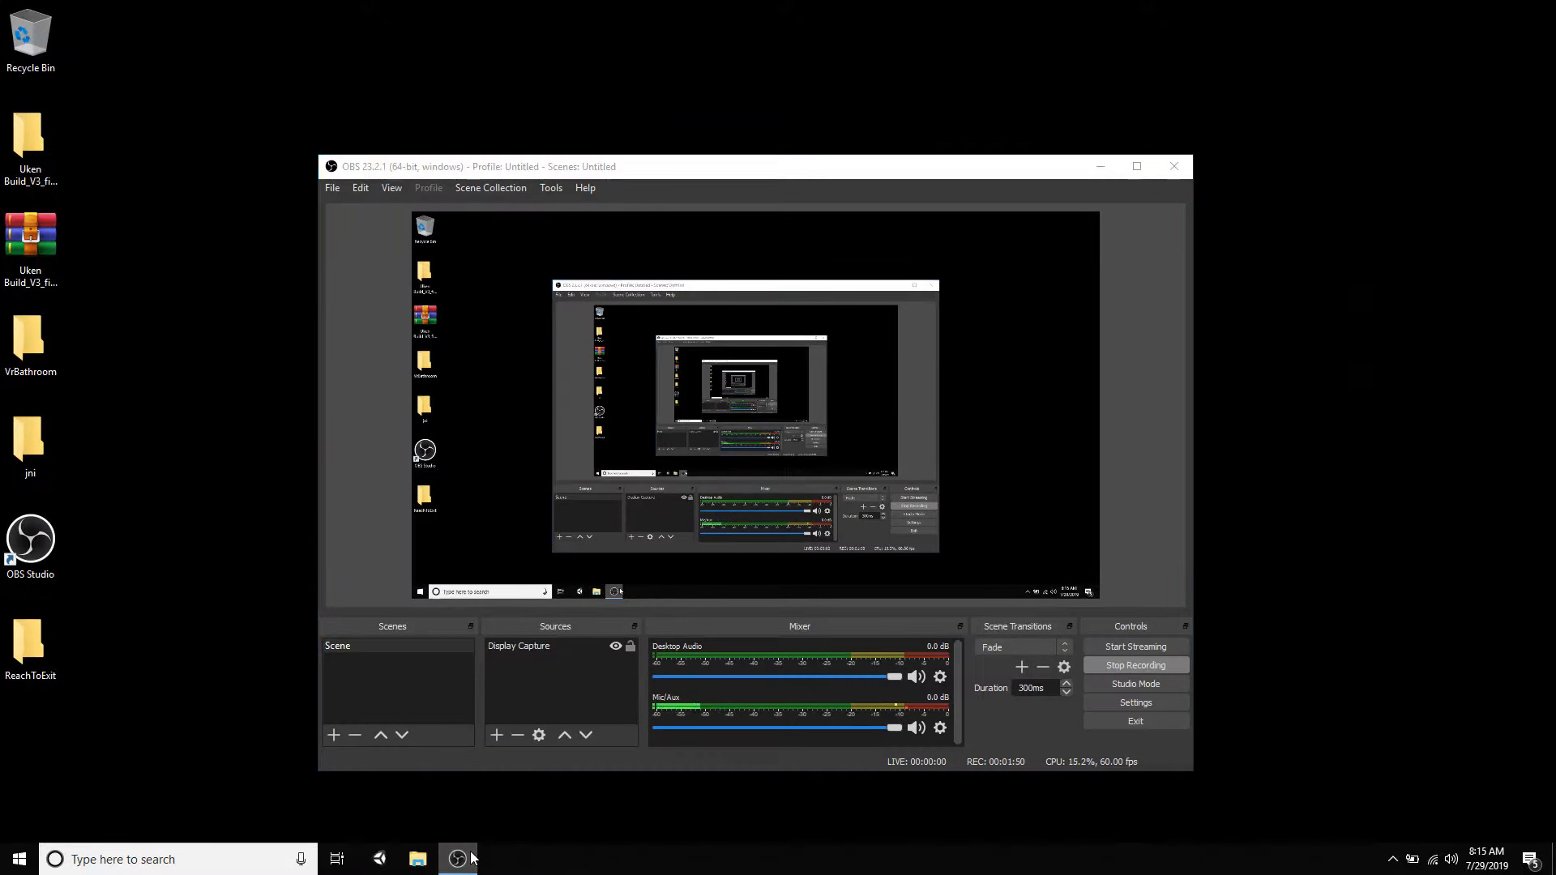
pyautogui.click(472, 858)
pyautogui.rightClick(840, 469)
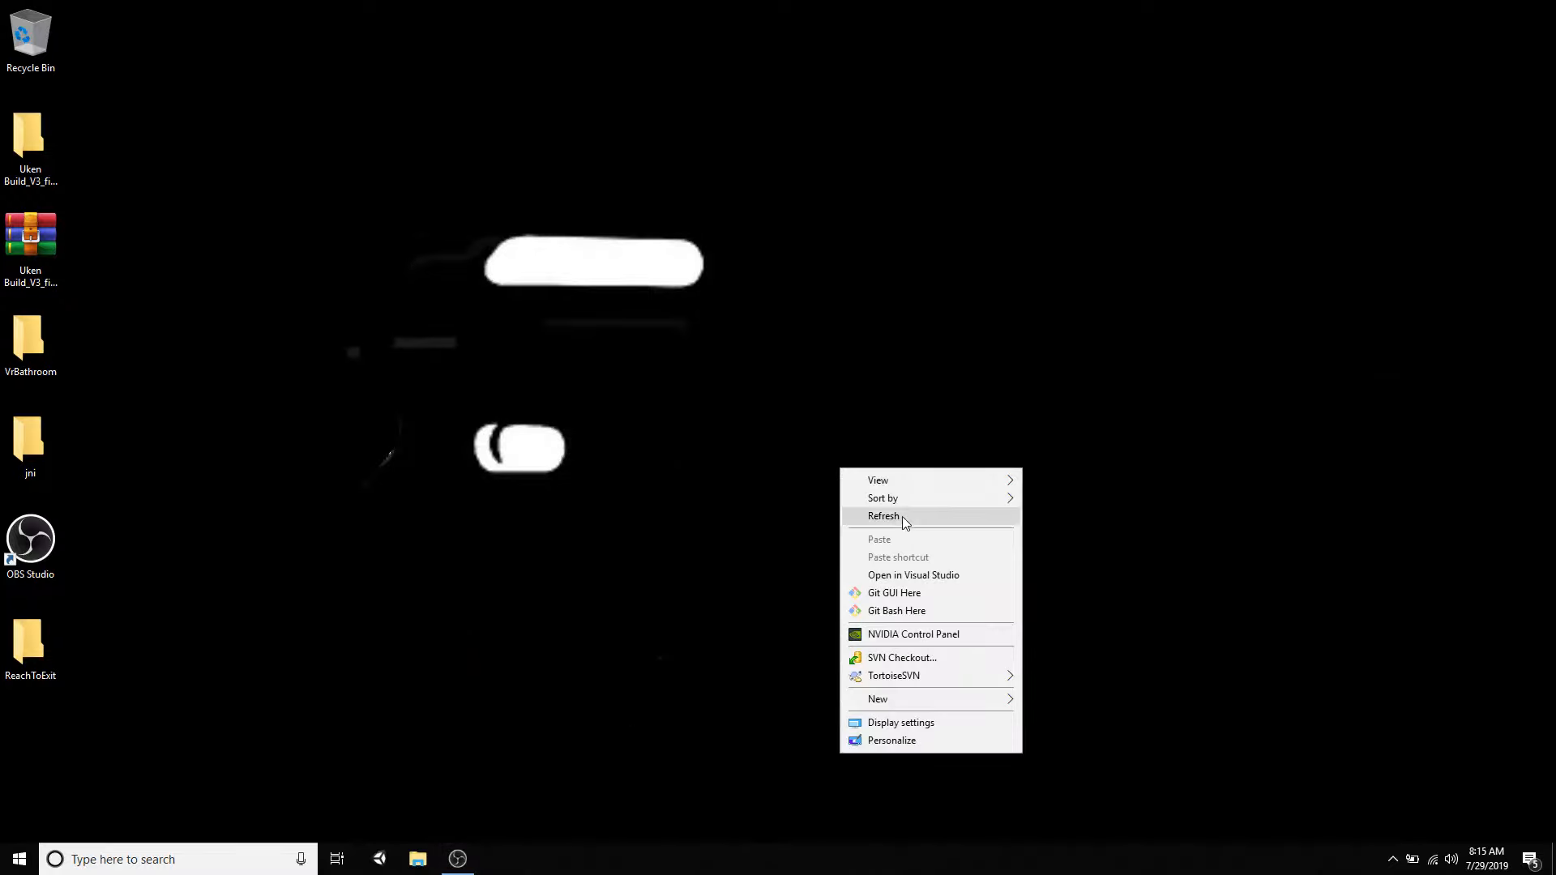
pyautogui.click(902, 517)
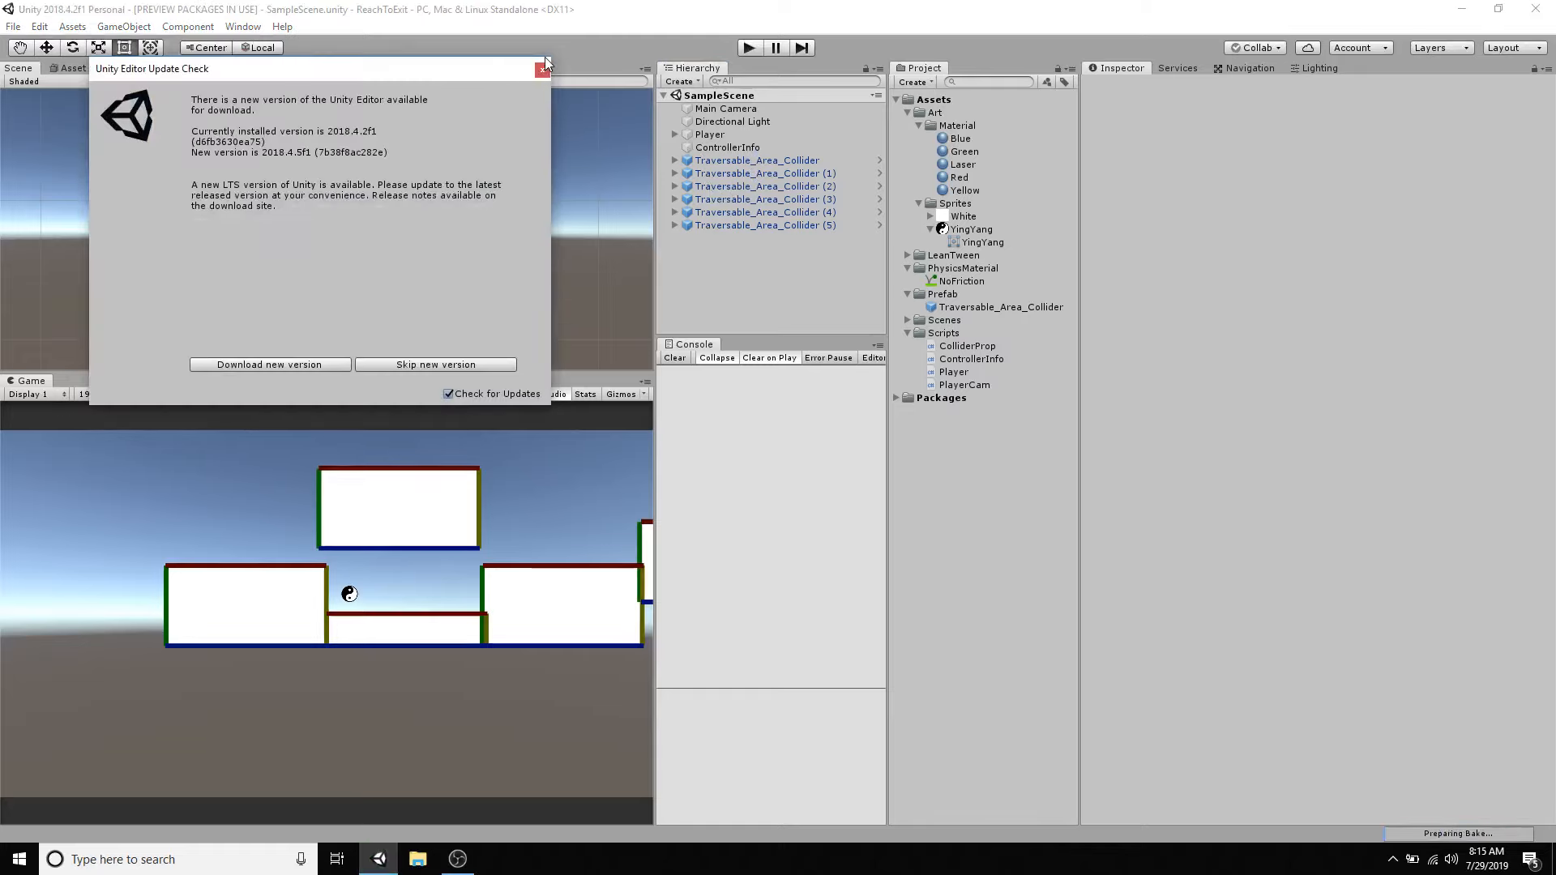
# - Dismiss the editor update notice and create a new scene in the ReachToExit project
pyautogui.click(544, 68)
pyautogui.click(758, 161)
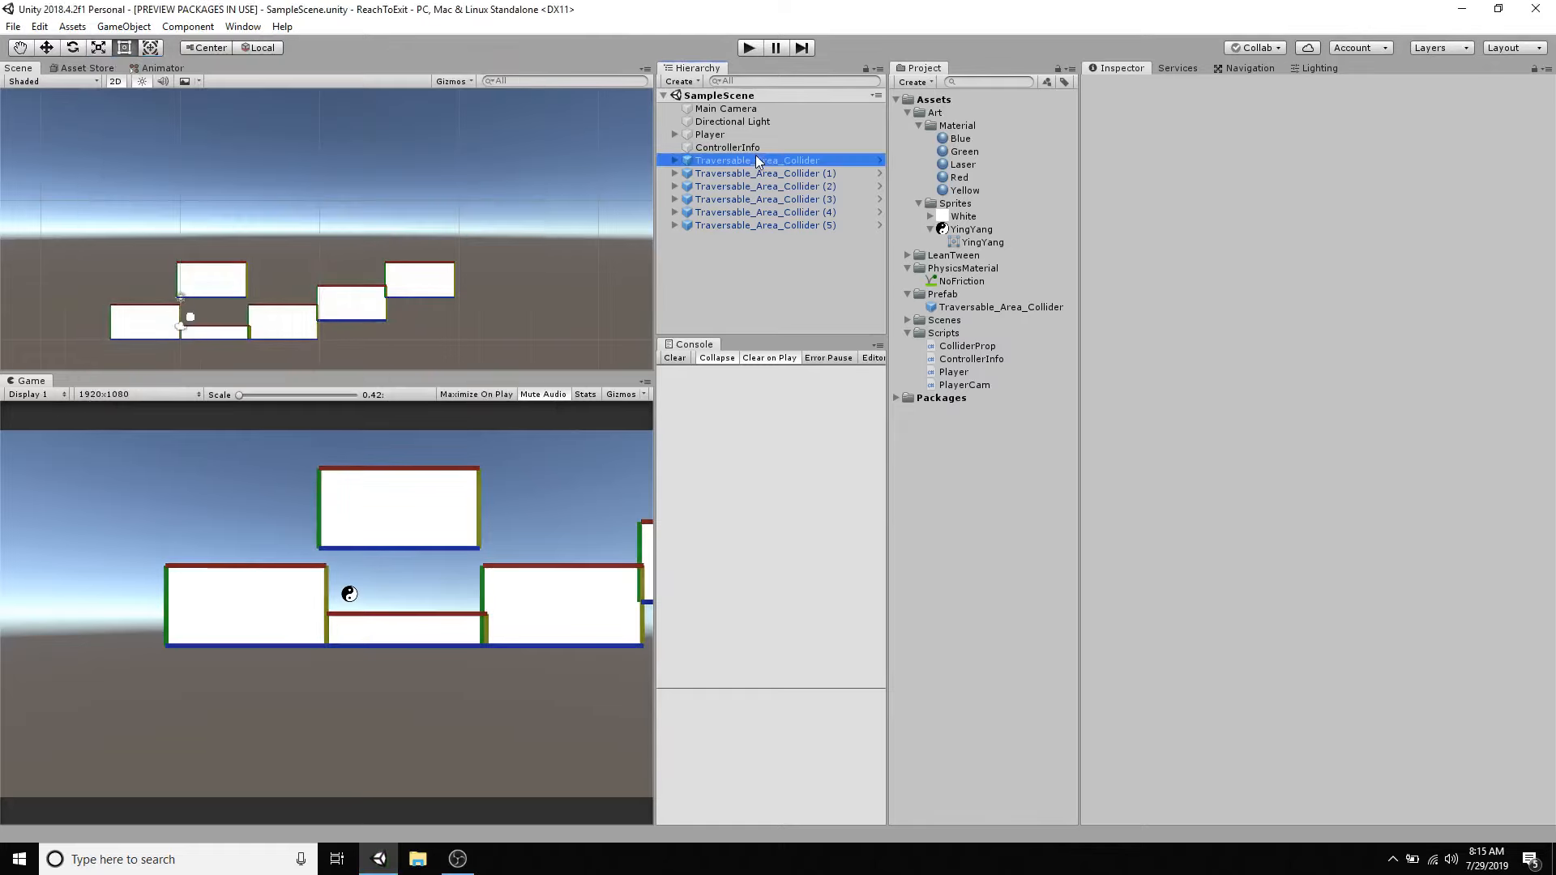
pyautogui.keyDown('shift'); pyautogui.click(762, 225); pyautogui.keyUp('shift')
pyautogui.click(14, 27)
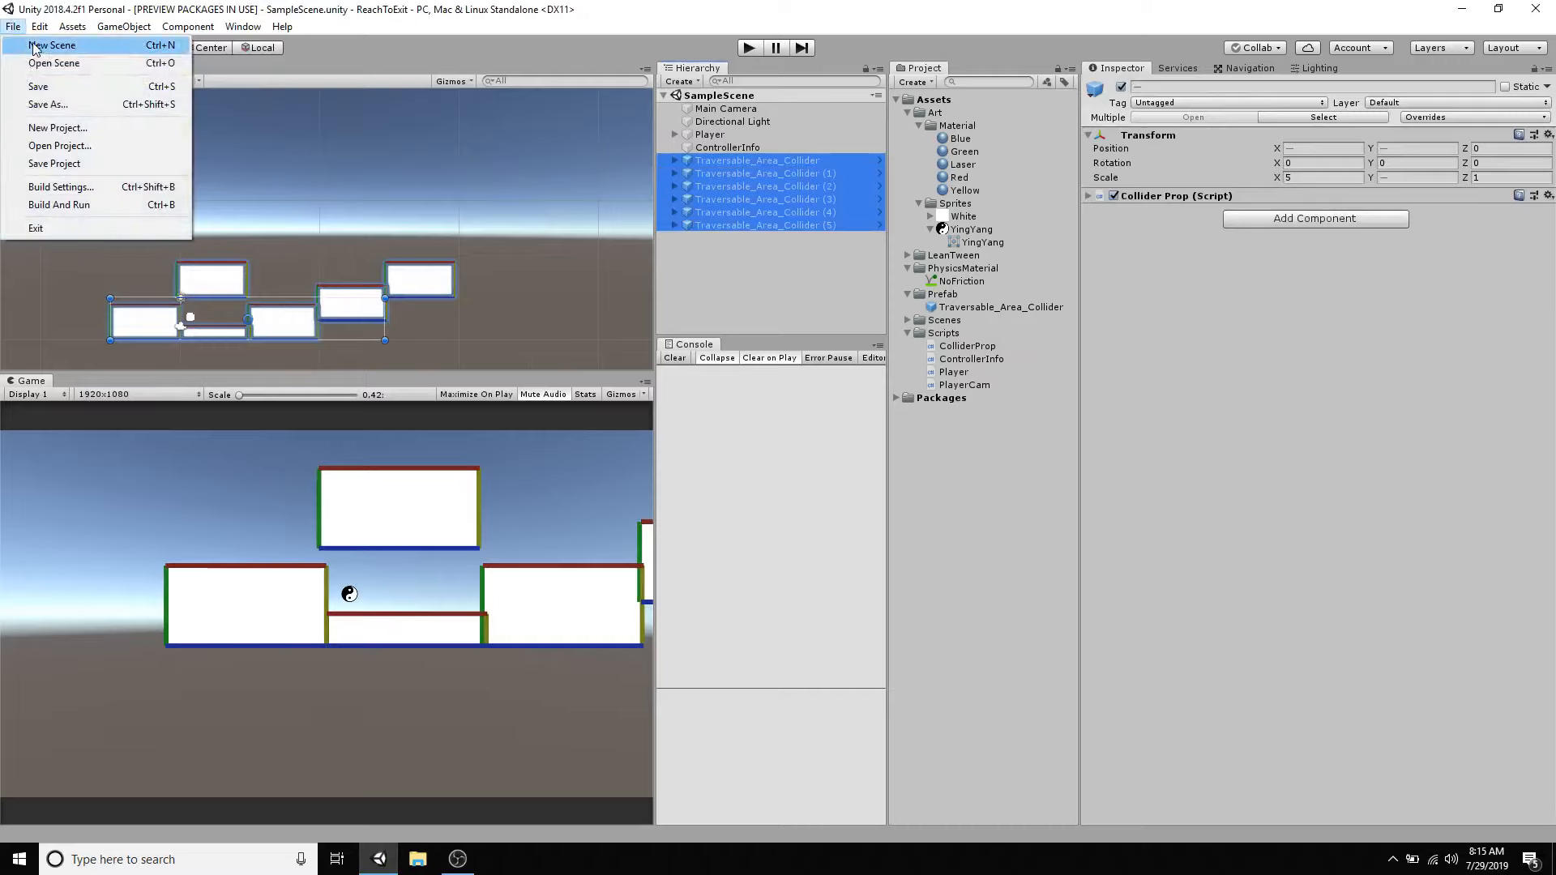
pyautogui.click(49, 45)
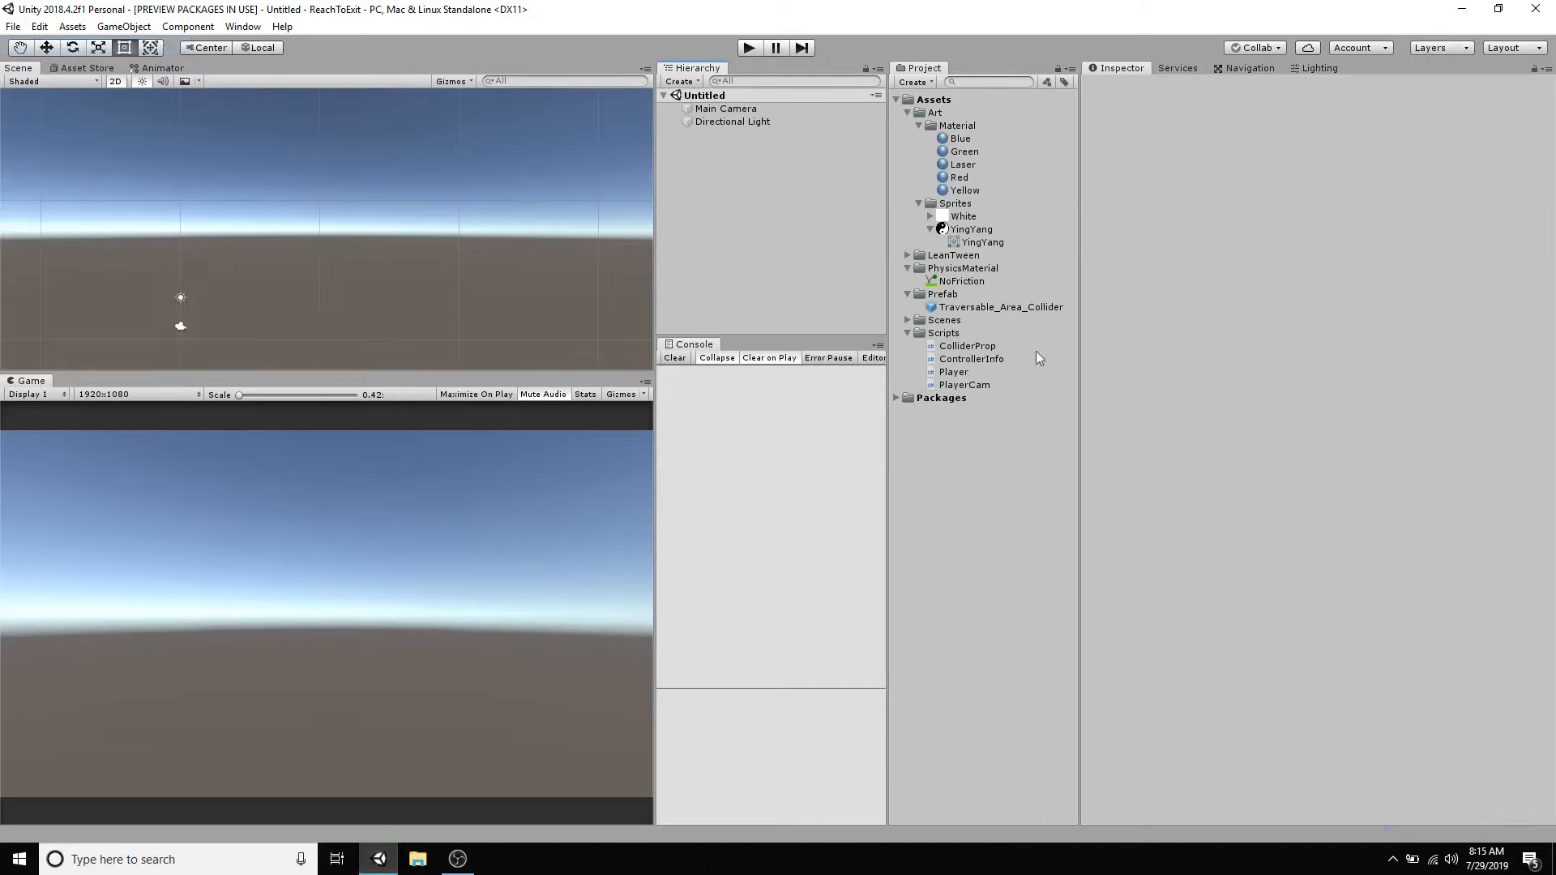
# - Collapse the Art, PhysicsMaterial, Prefab and Scripts asset folders of the project
pyautogui.click(919, 126)
pyautogui.click(907, 113)
pyautogui.click(908, 138)
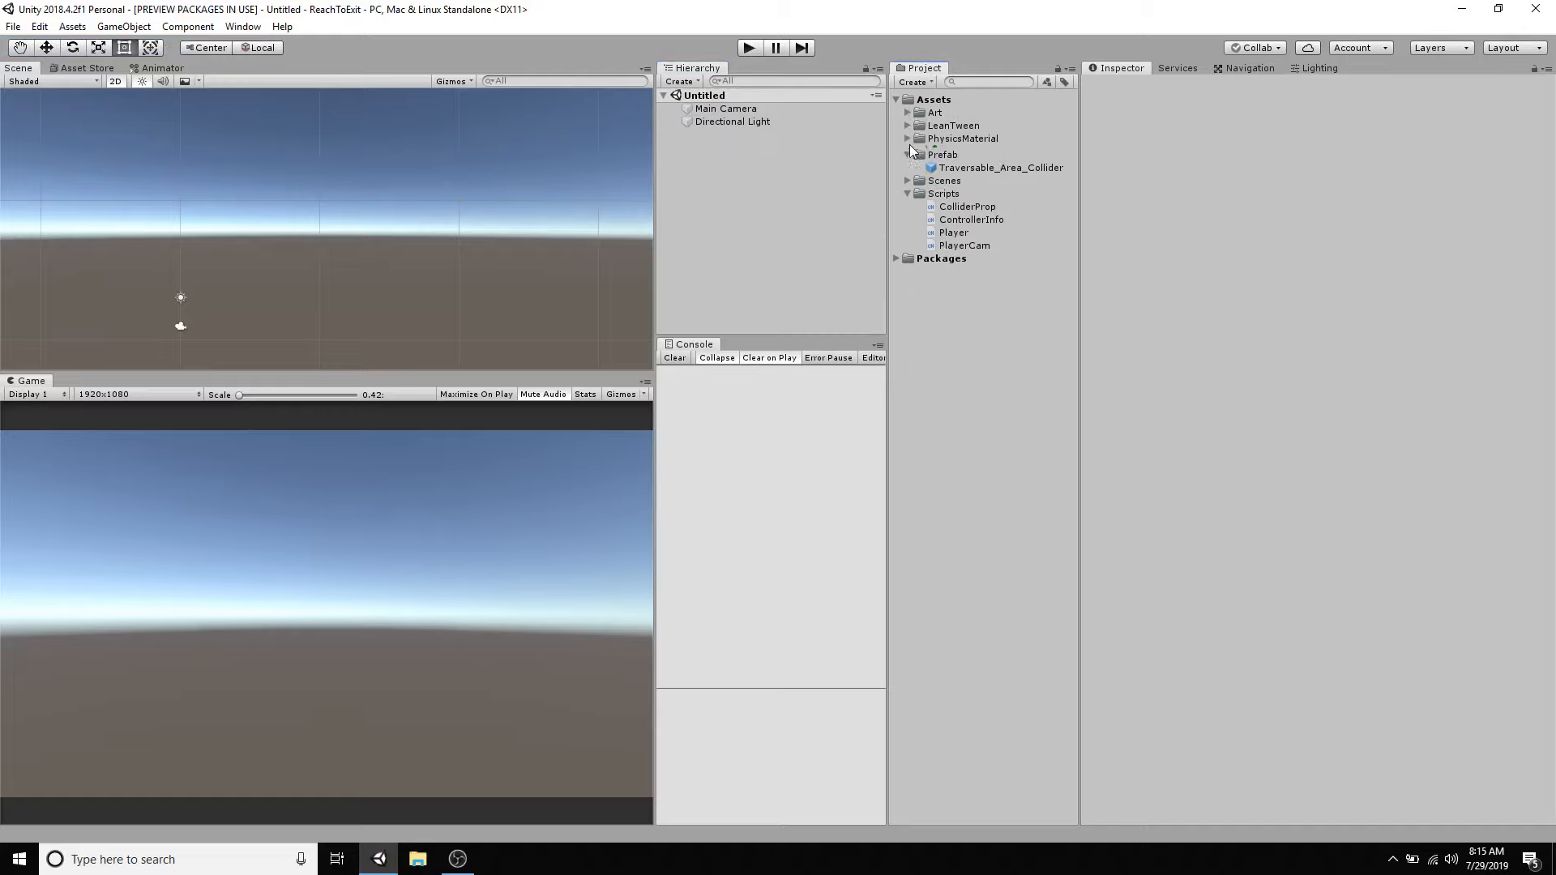
pyautogui.click(908, 152)
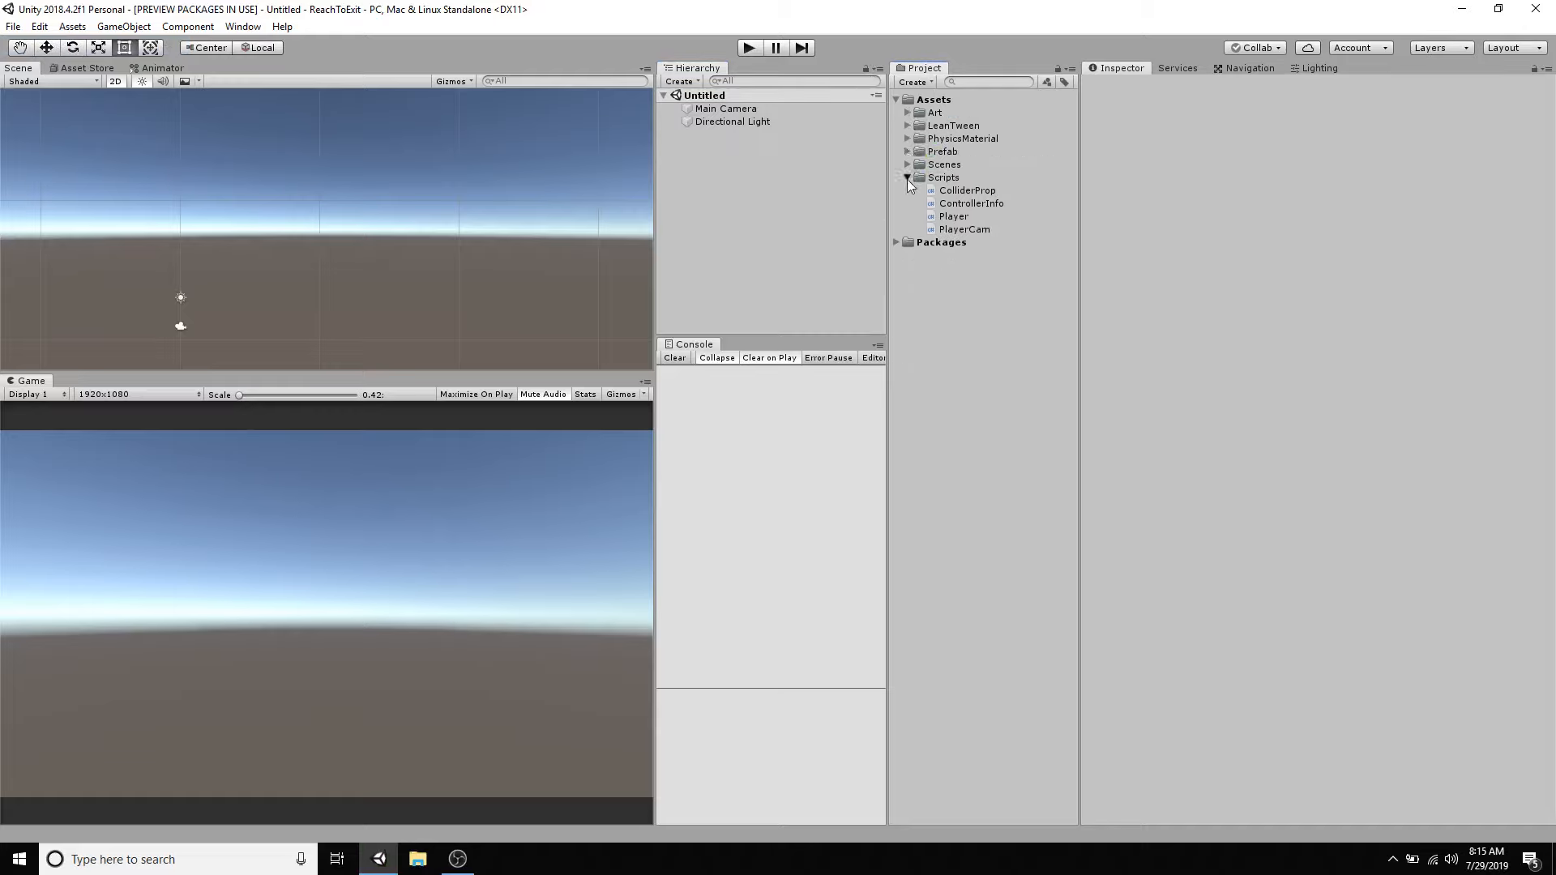
pyautogui.click(908, 178)
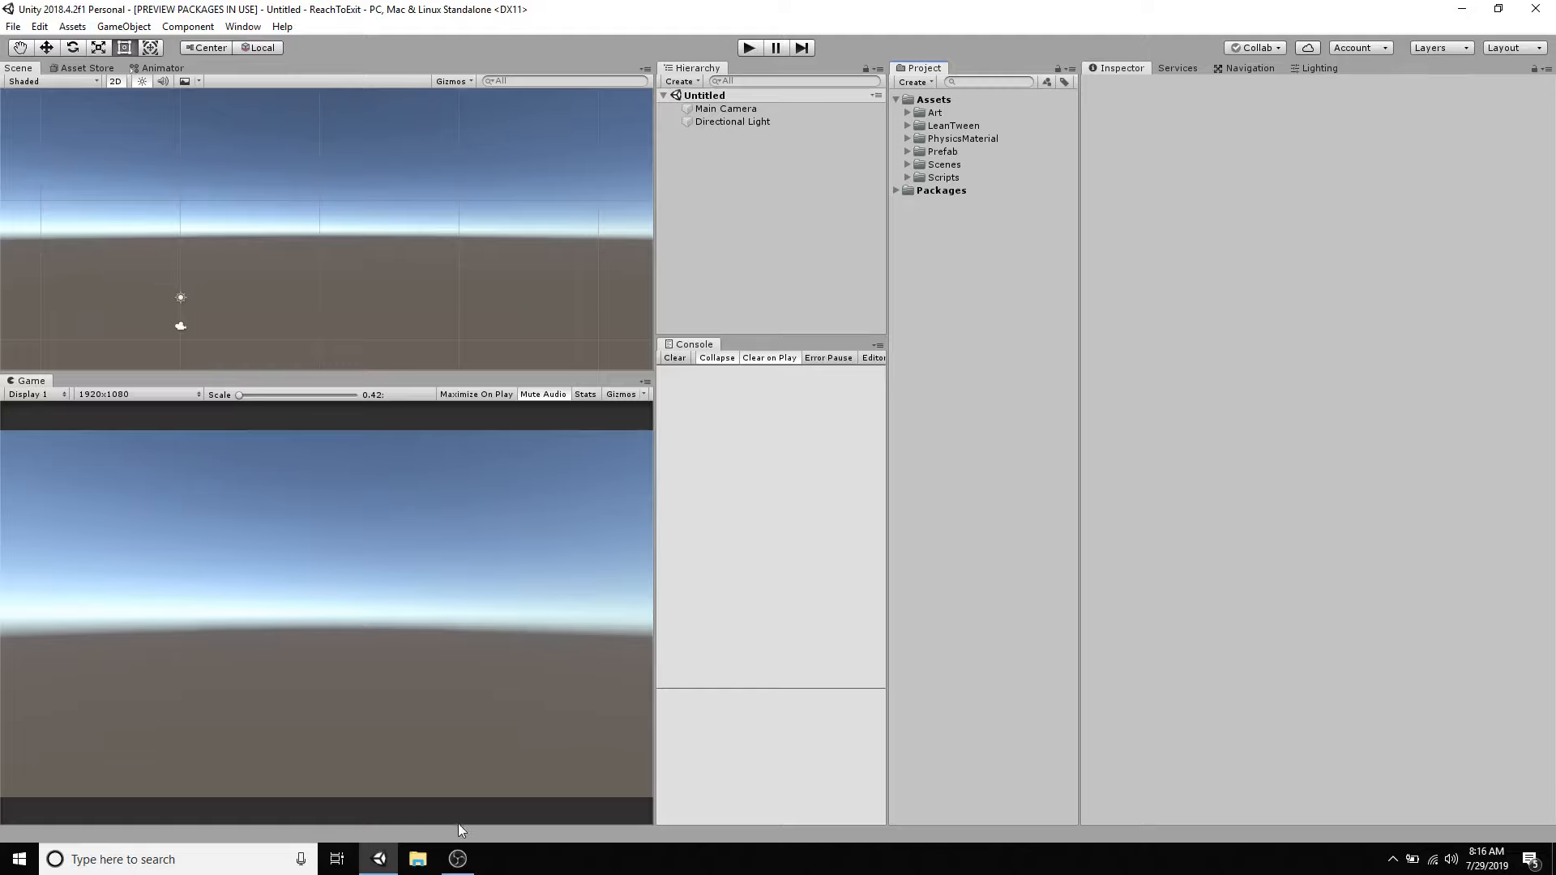
# - Launch a second Unity Editor instance and open the Game project in it
pyautogui.click(378, 857)
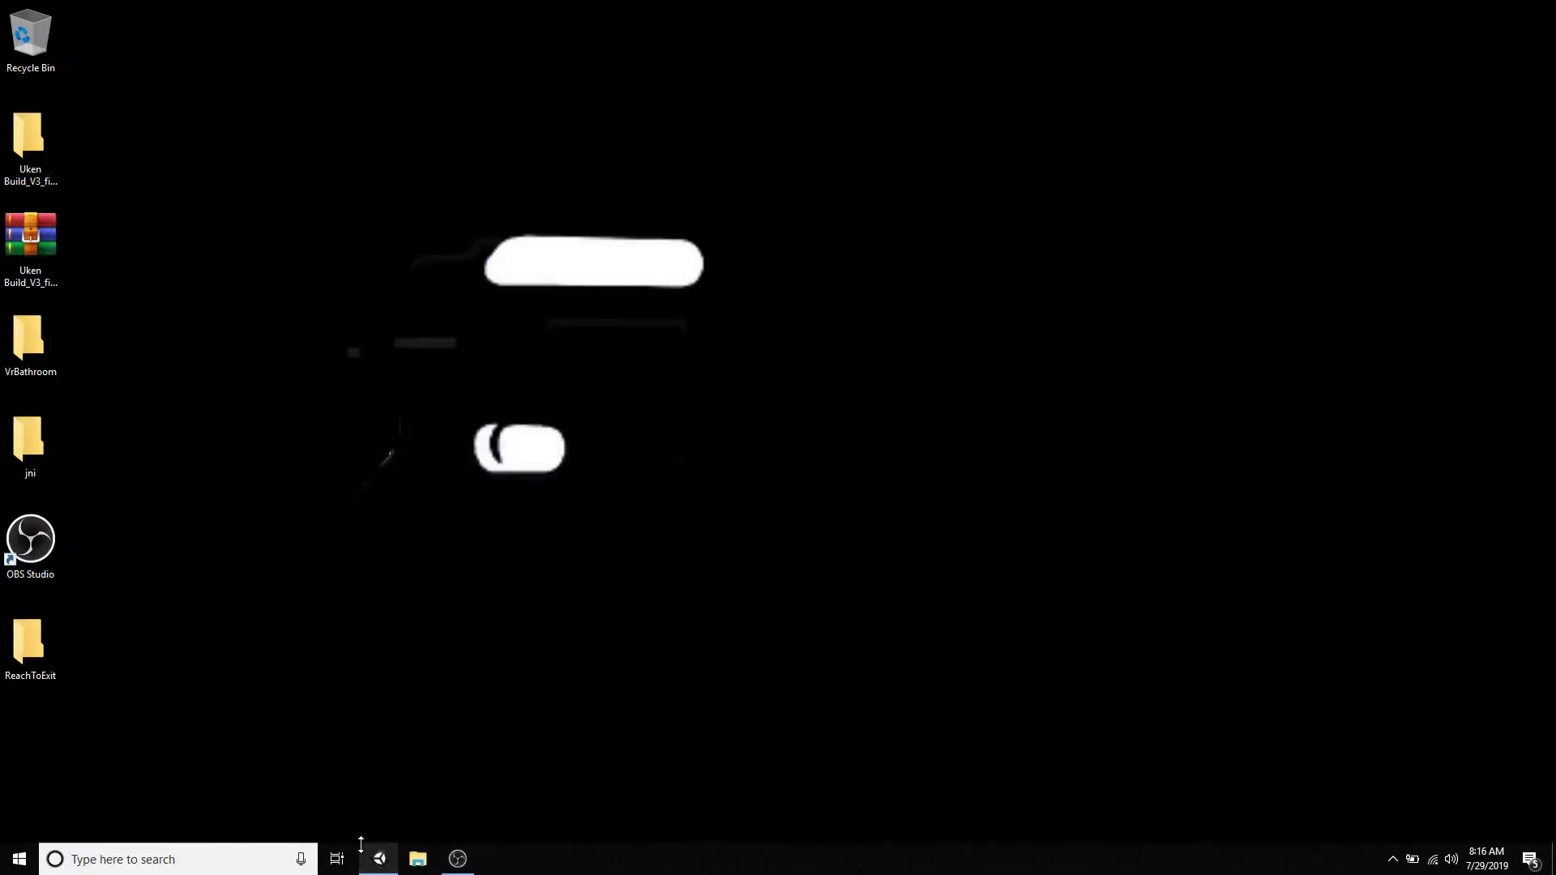
pyautogui.rightClick(381, 859)
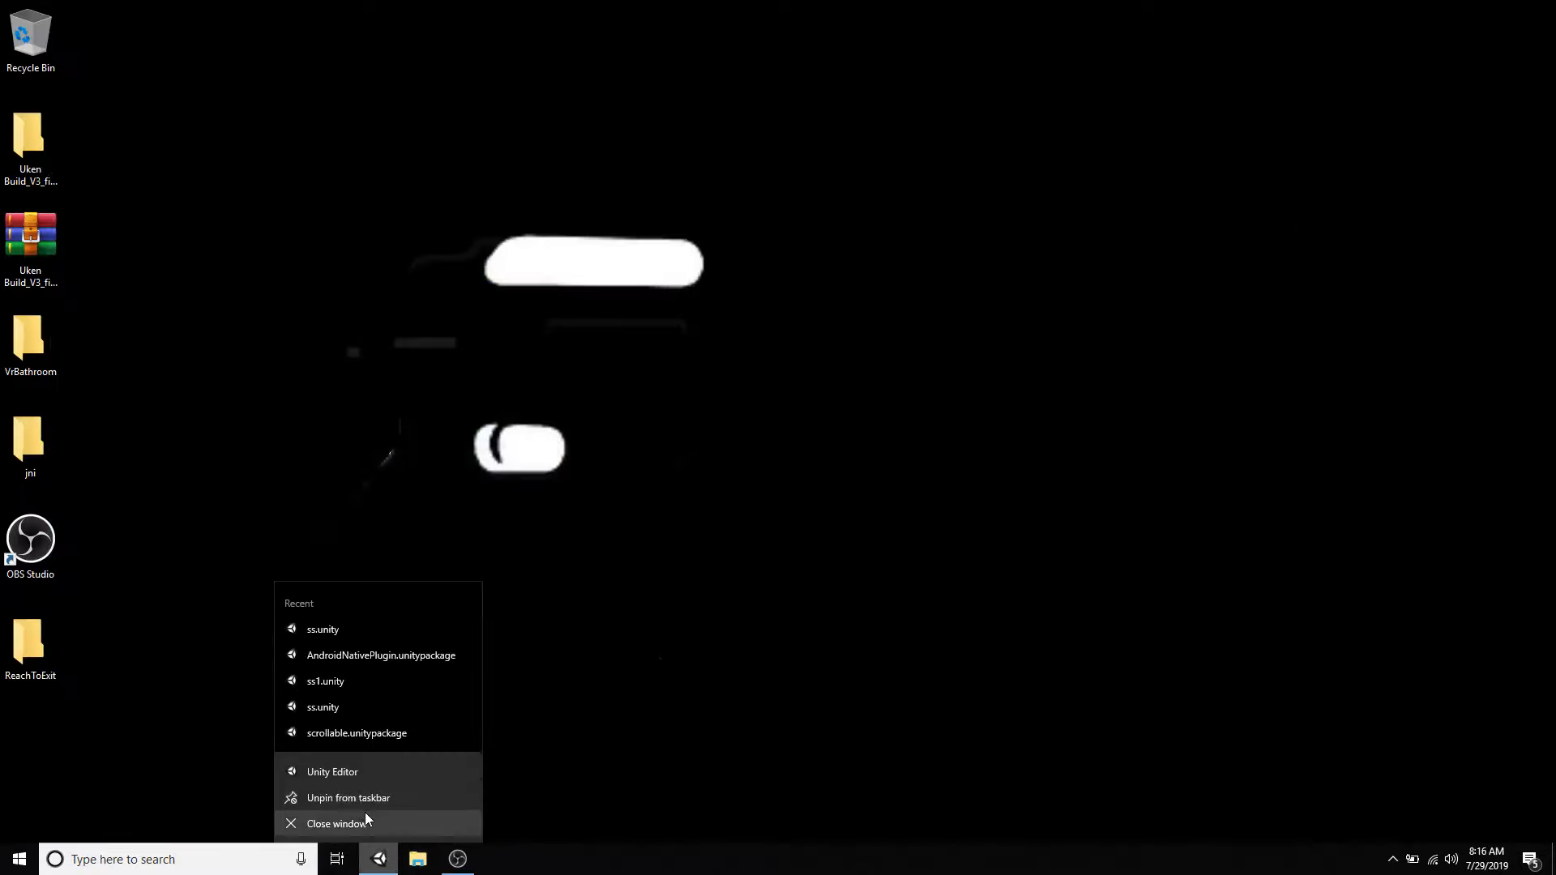
pyautogui.click(344, 768)
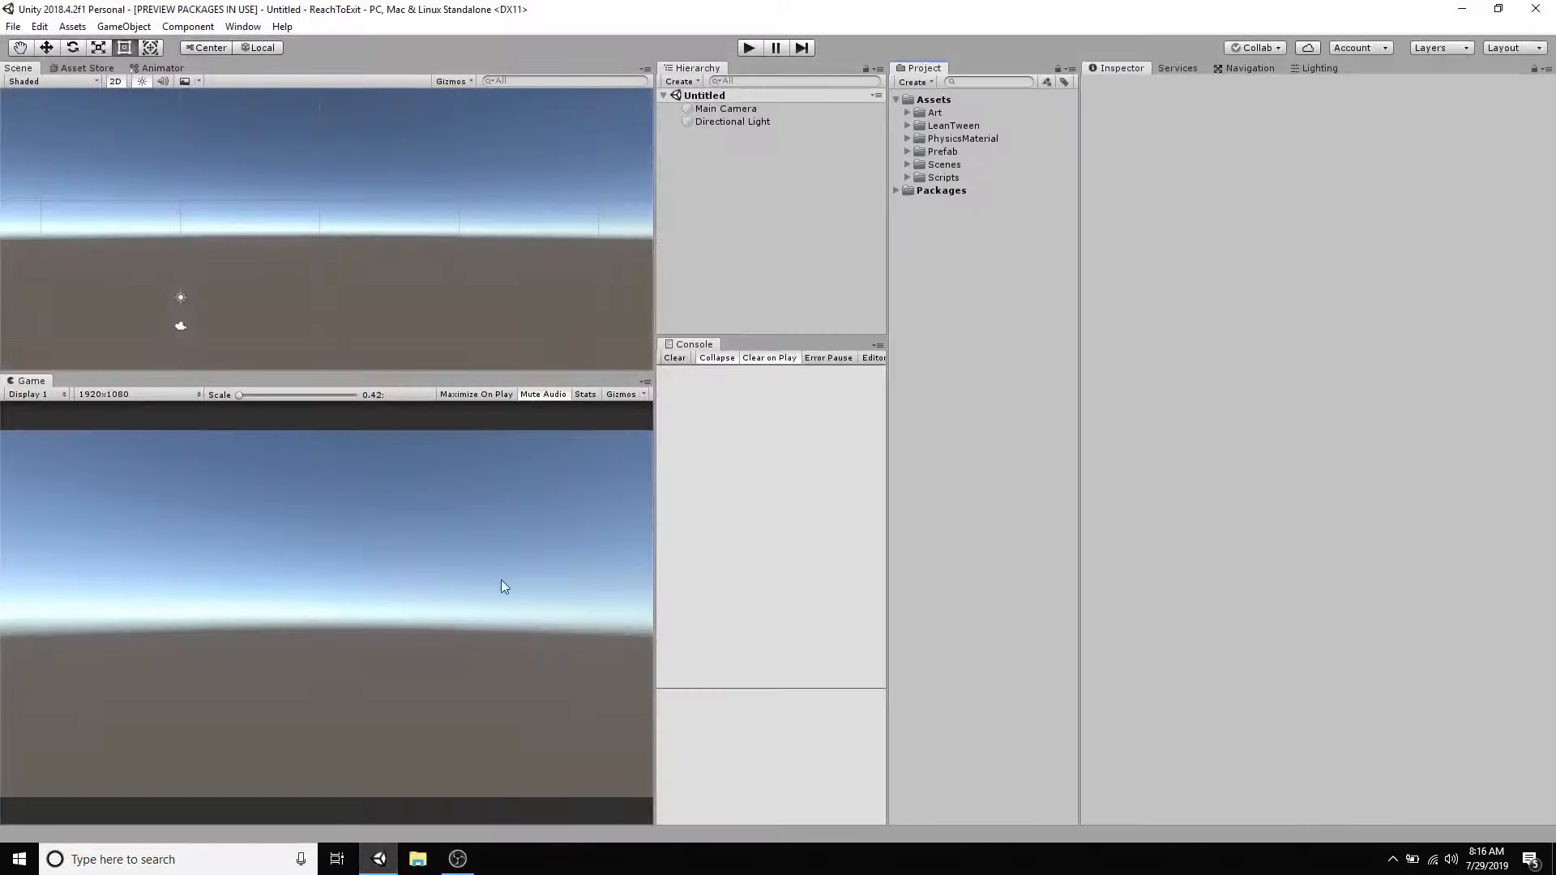
pyautogui.click(378, 858)
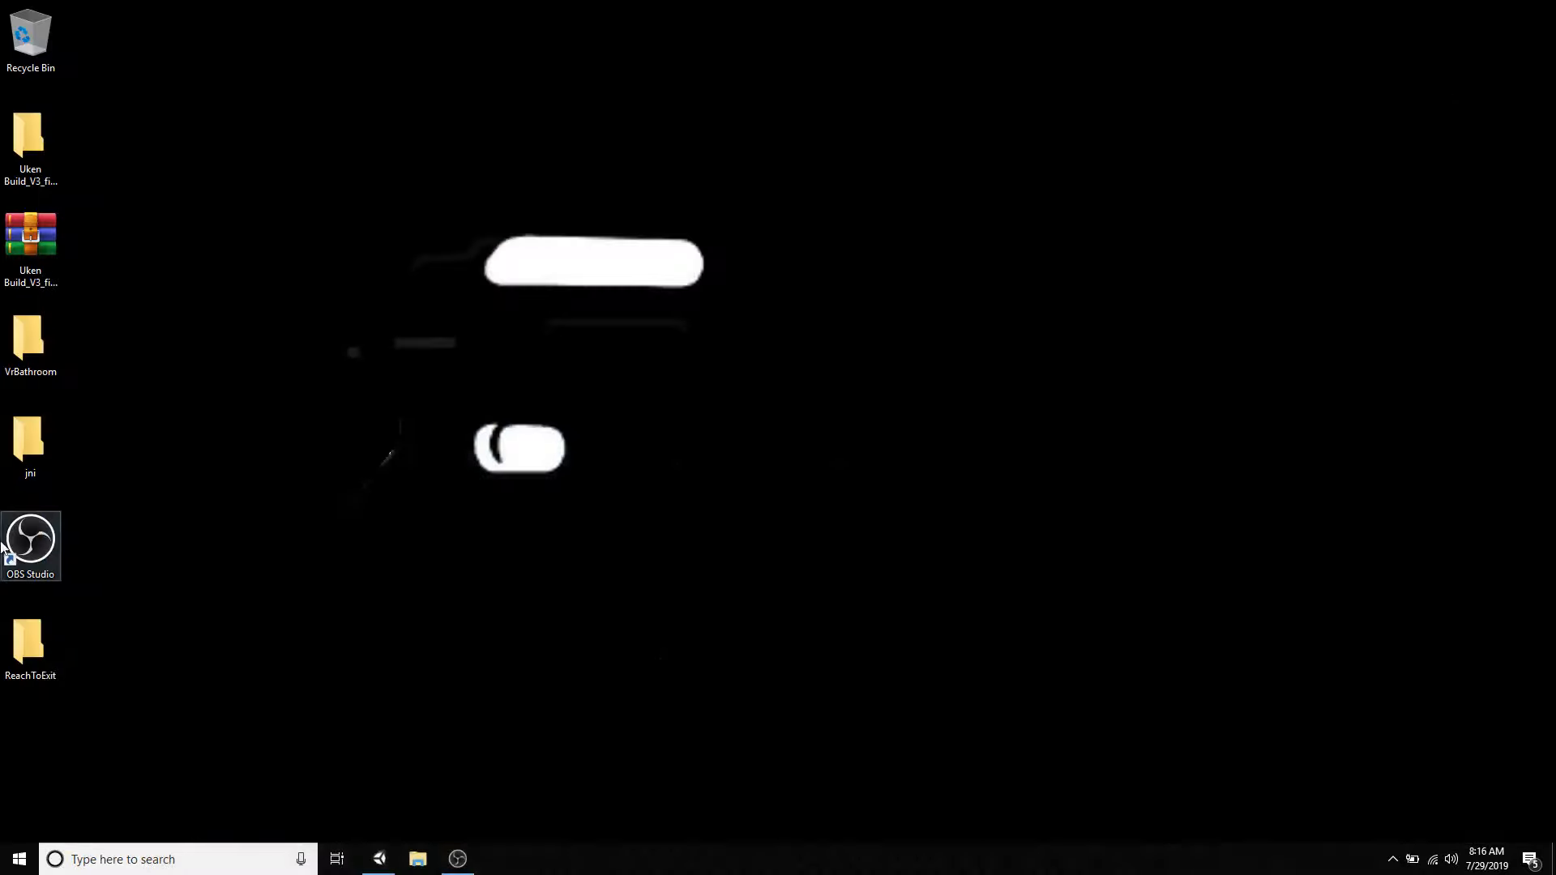
pyautogui.rightClick(379, 858)
pyautogui.click(364, 772)
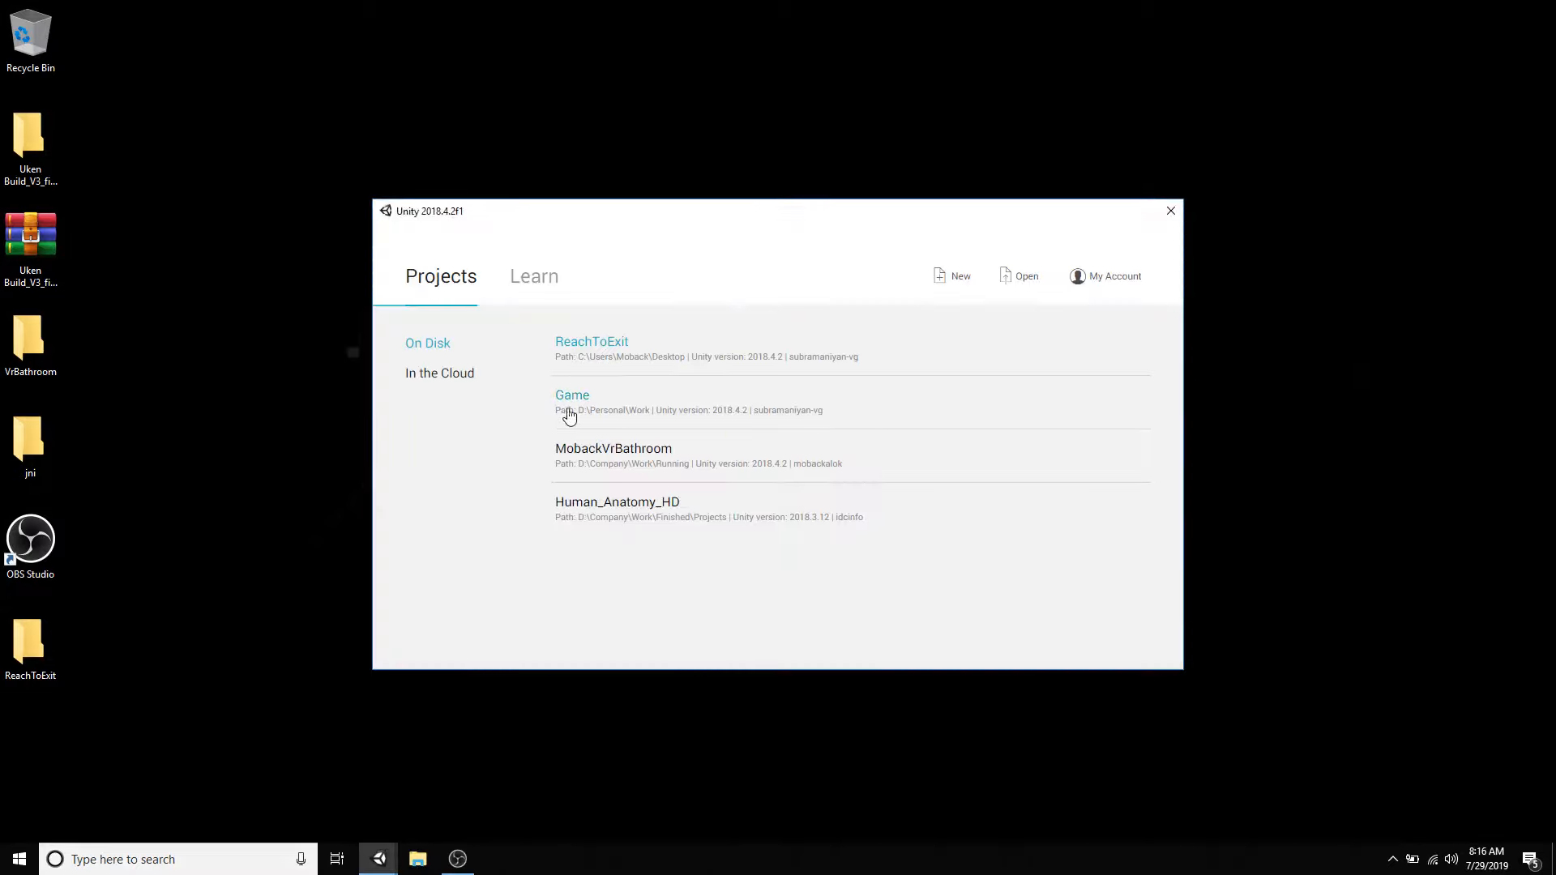
pyautogui.click(578, 401)
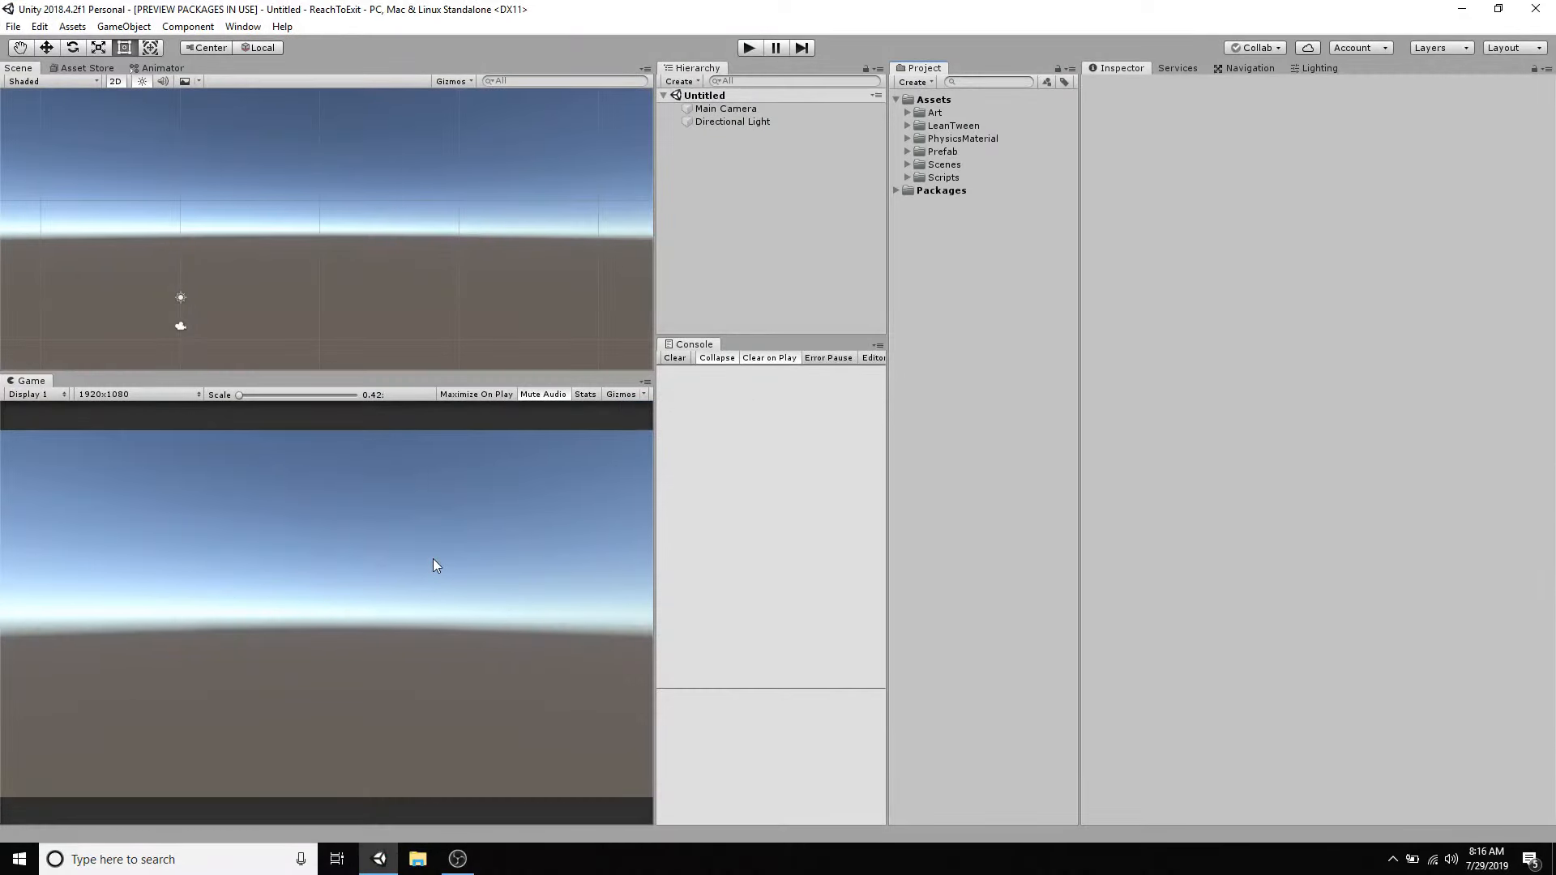
# - In the ReachToExit project, add the Traversable_Area_Collider prefab to the new scene and frame it with the Move tool active
pyautogui.click(906, 165)
pyautogui.click(907, 152)
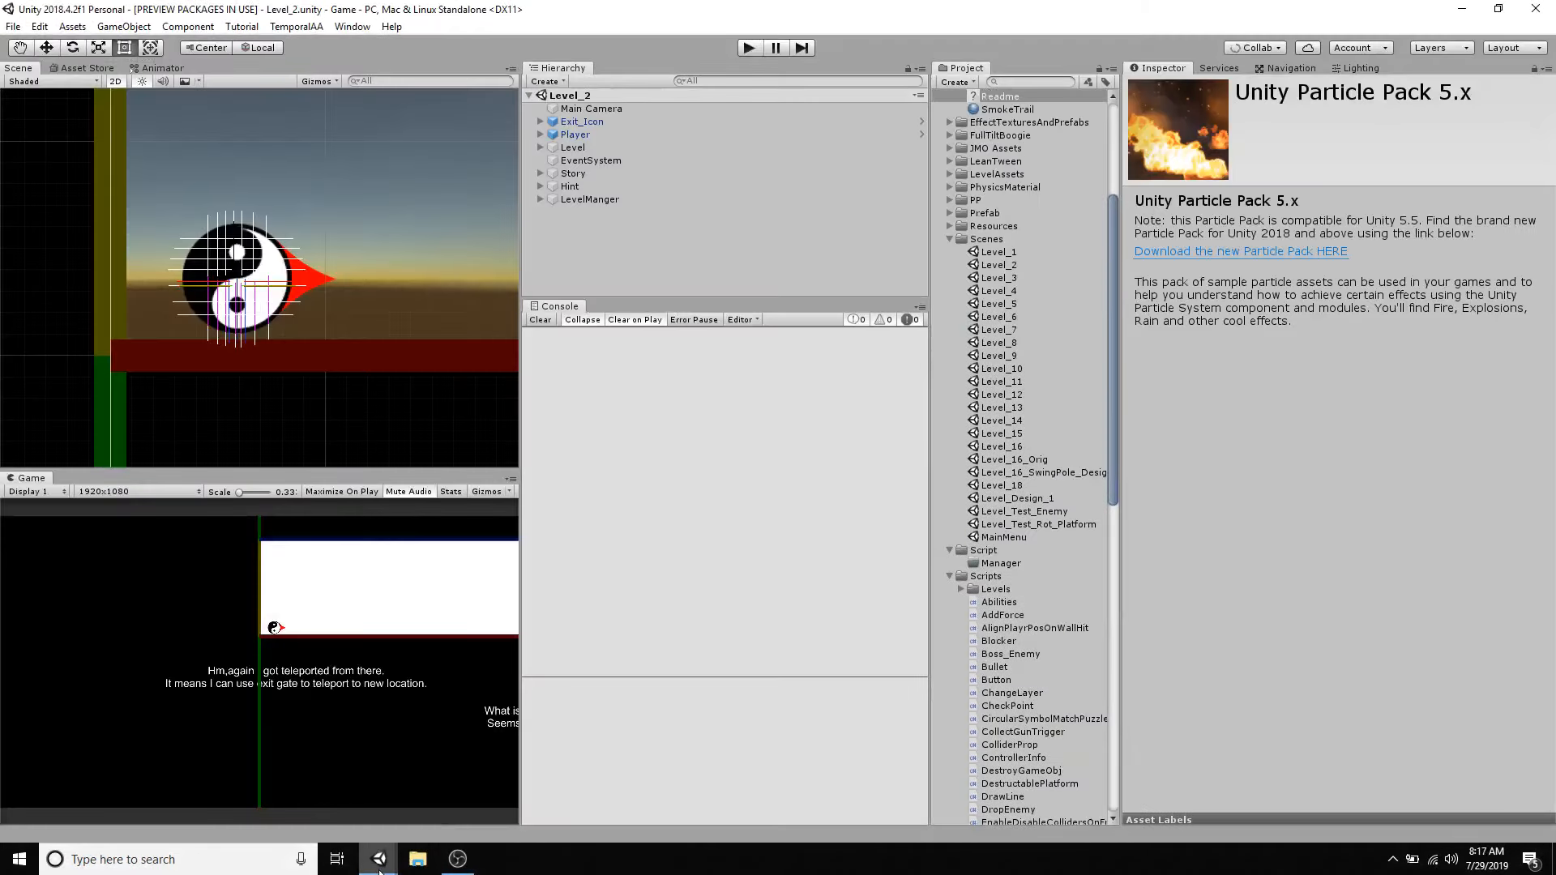
pyautogui.moveTo(379, 858)
pyautogui.click(459, 780)
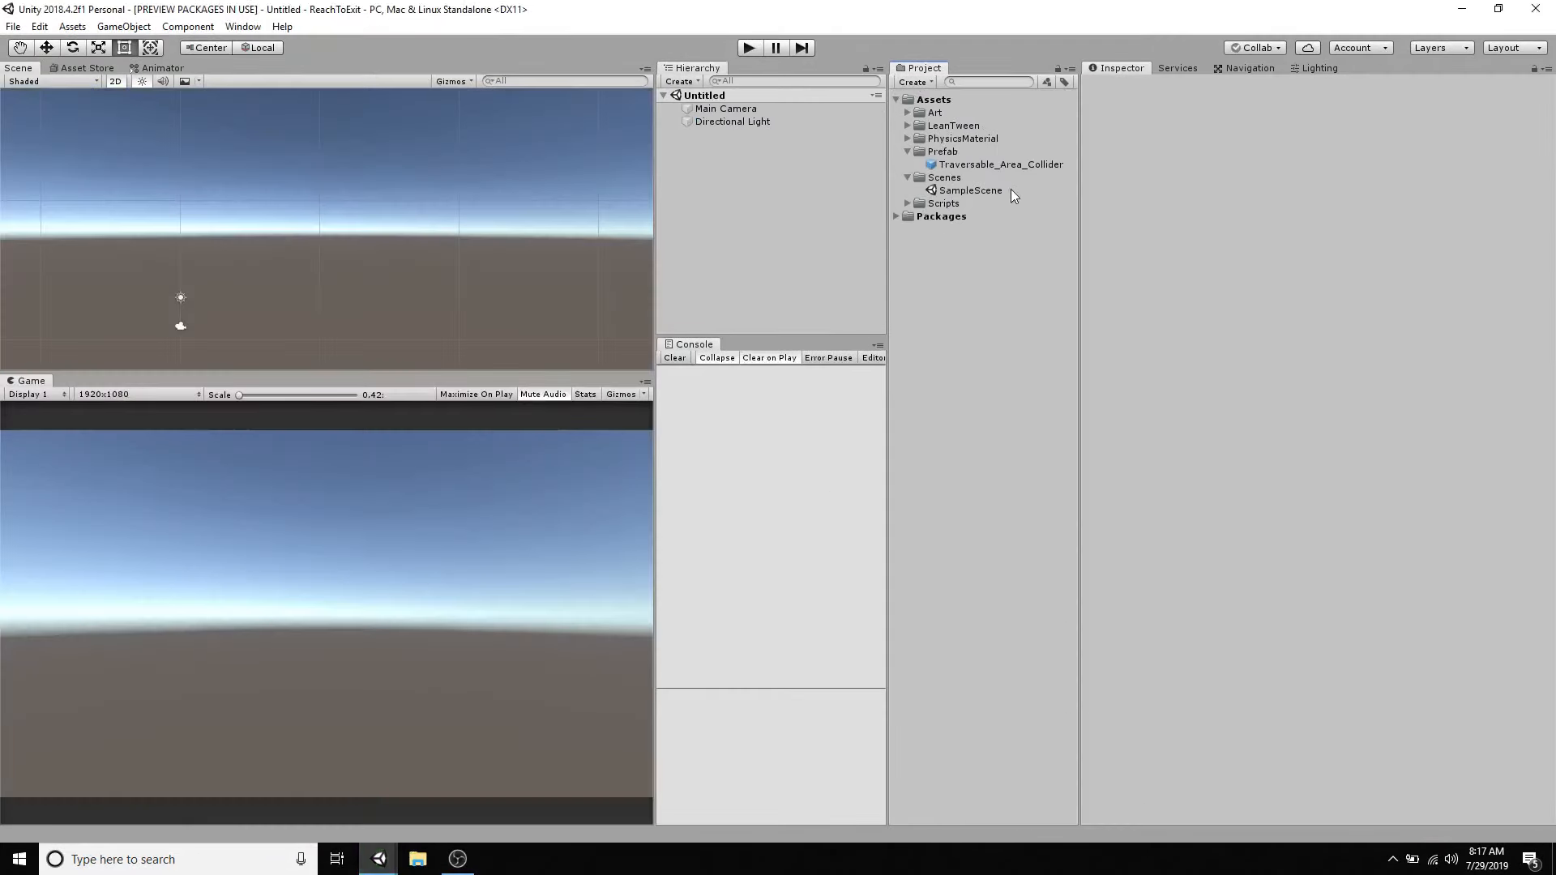
pyautogui.moveTo(1001, 165); pyautogui.dragTo(693, 133)
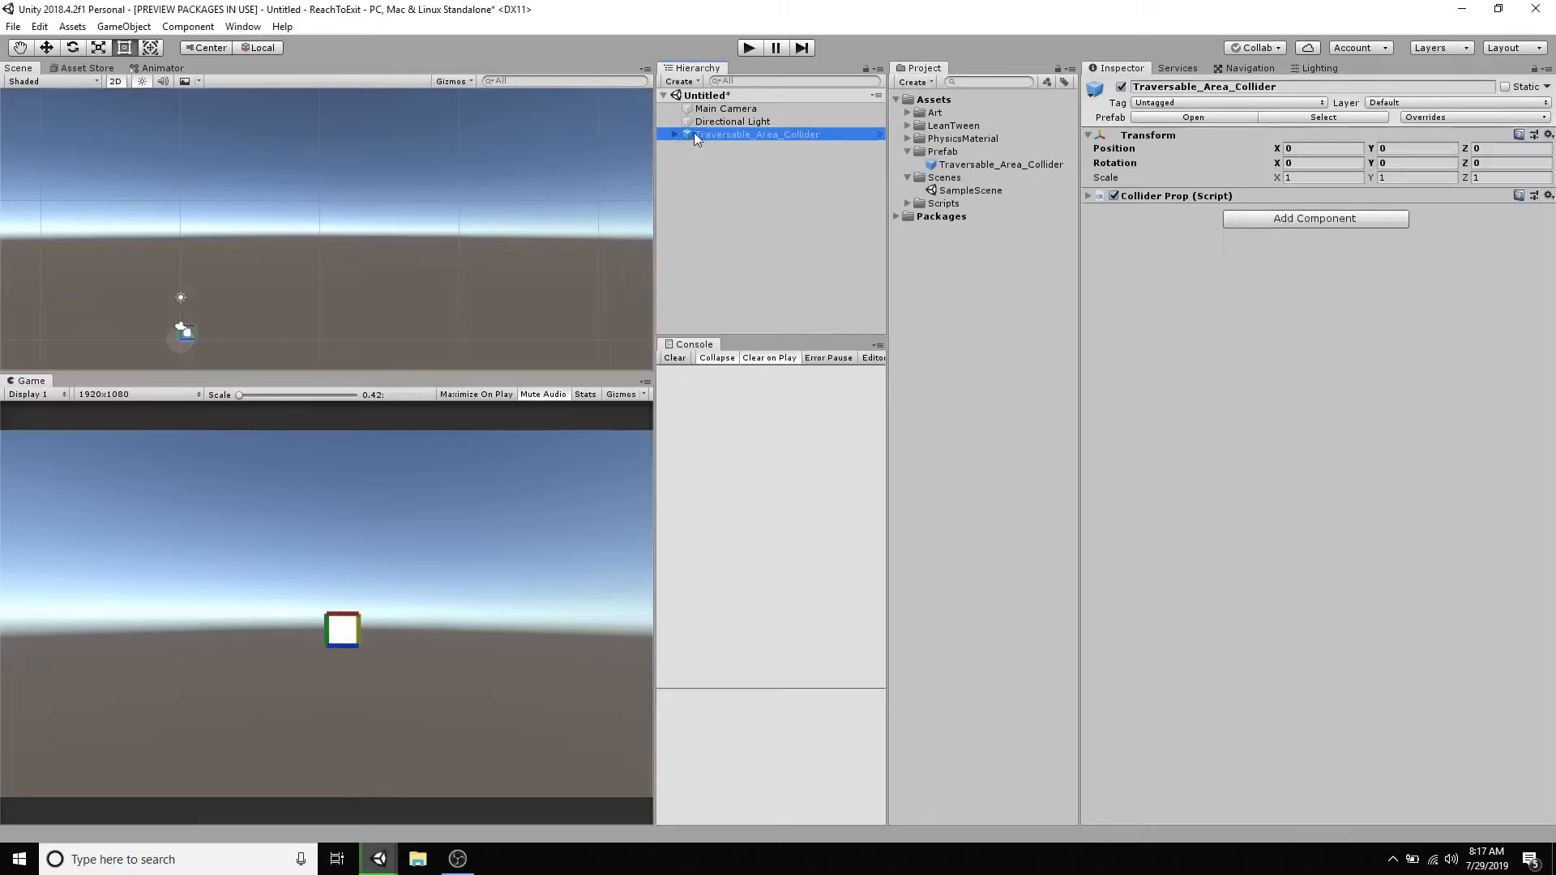
pyautogui.doubleClick(693, 133)
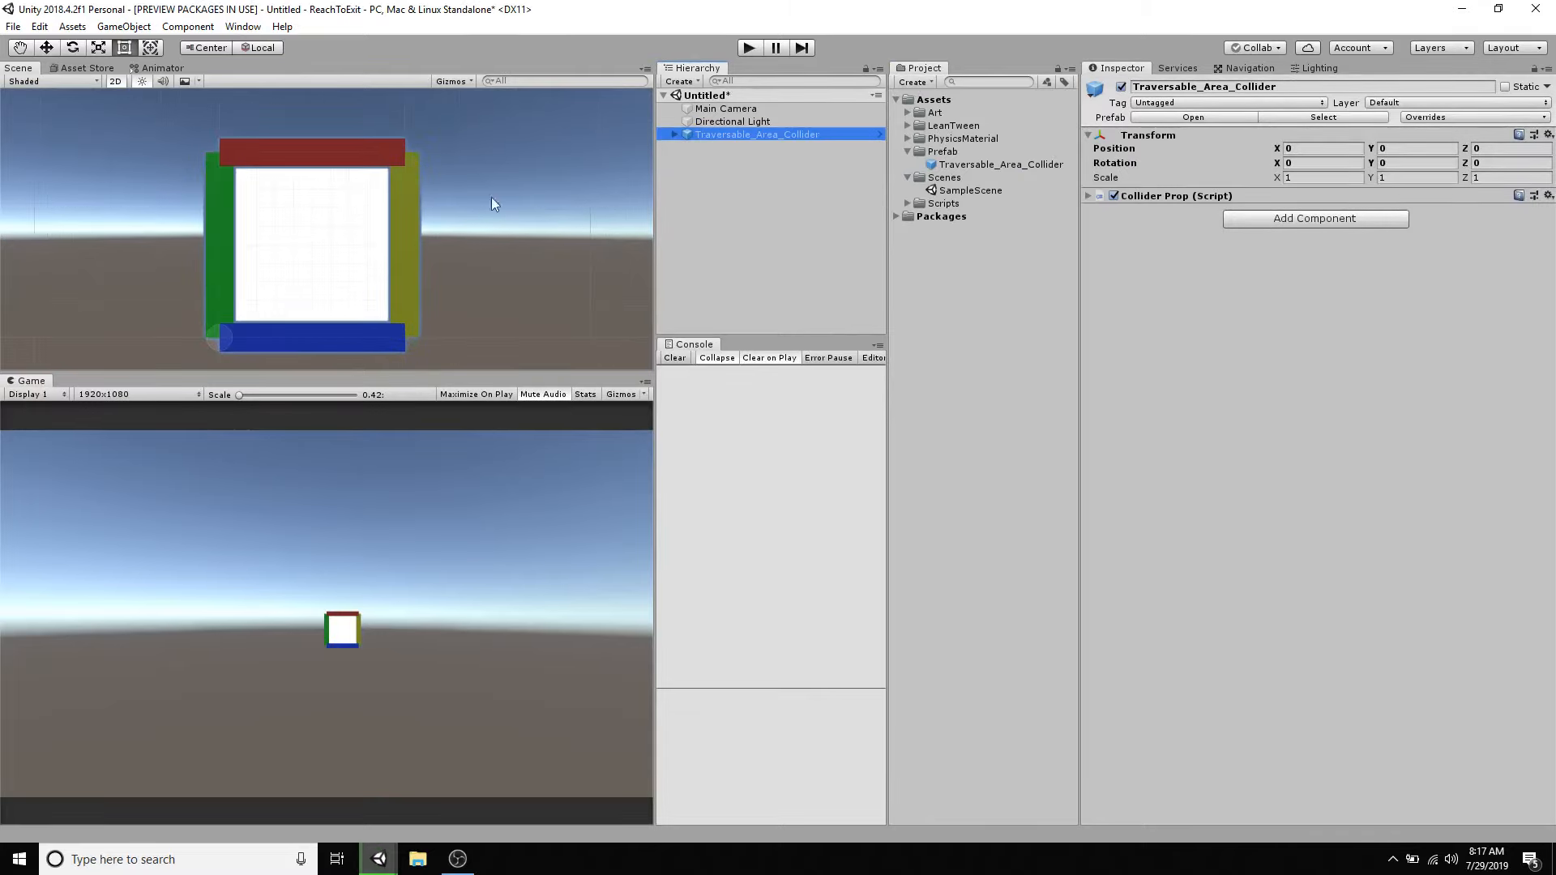
pyautogui.click(299, 289)
pyautogui.press('w')
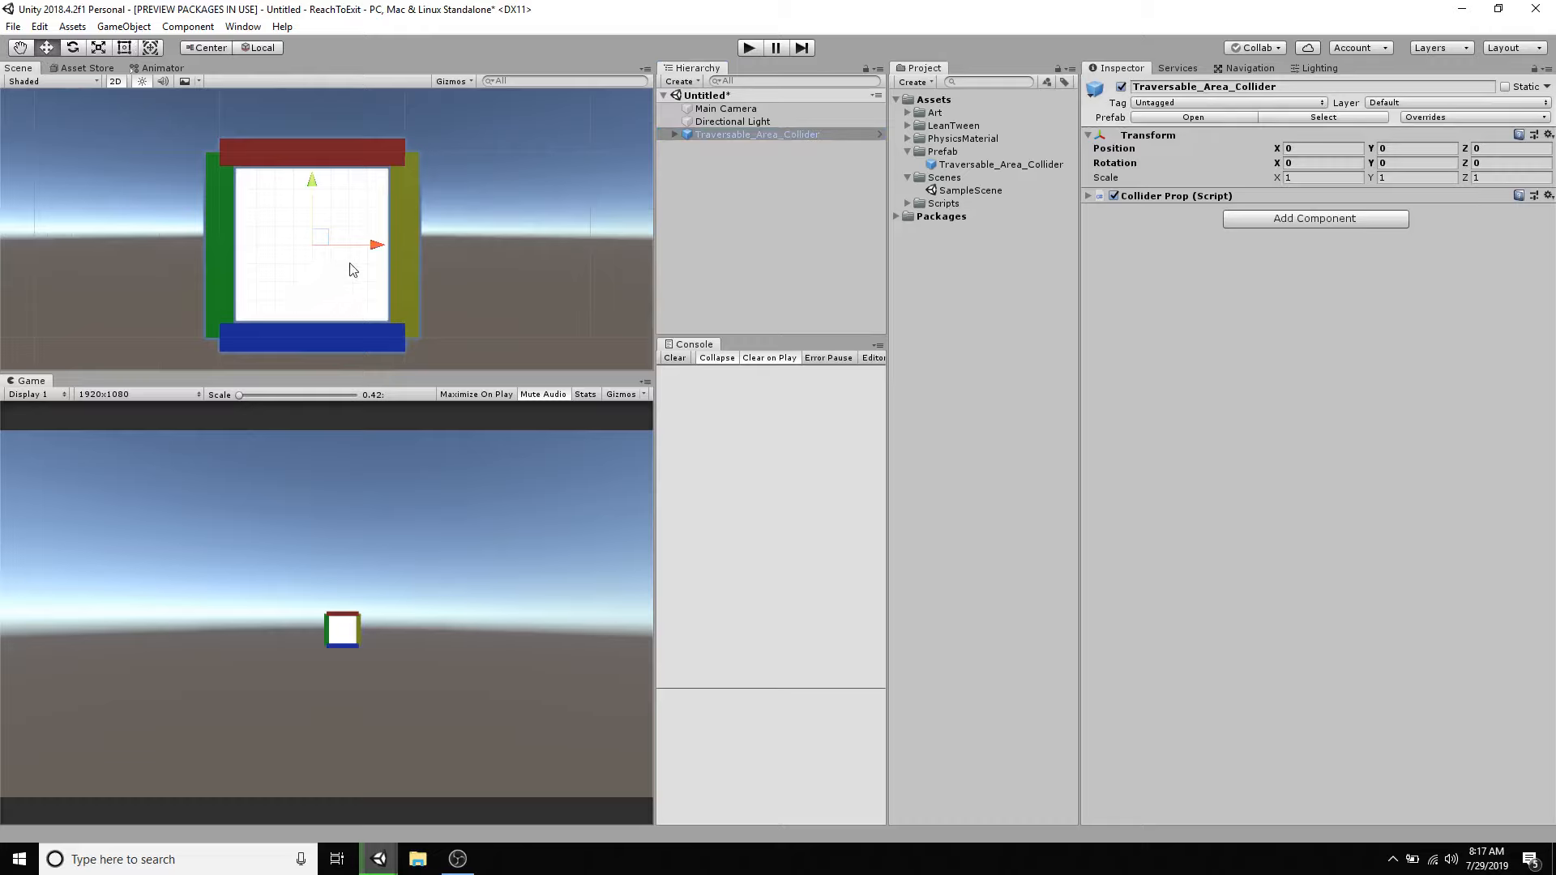
pyautogui.moveTo(229, 123); pyautogui.dragTo(265, 252, button='middle')
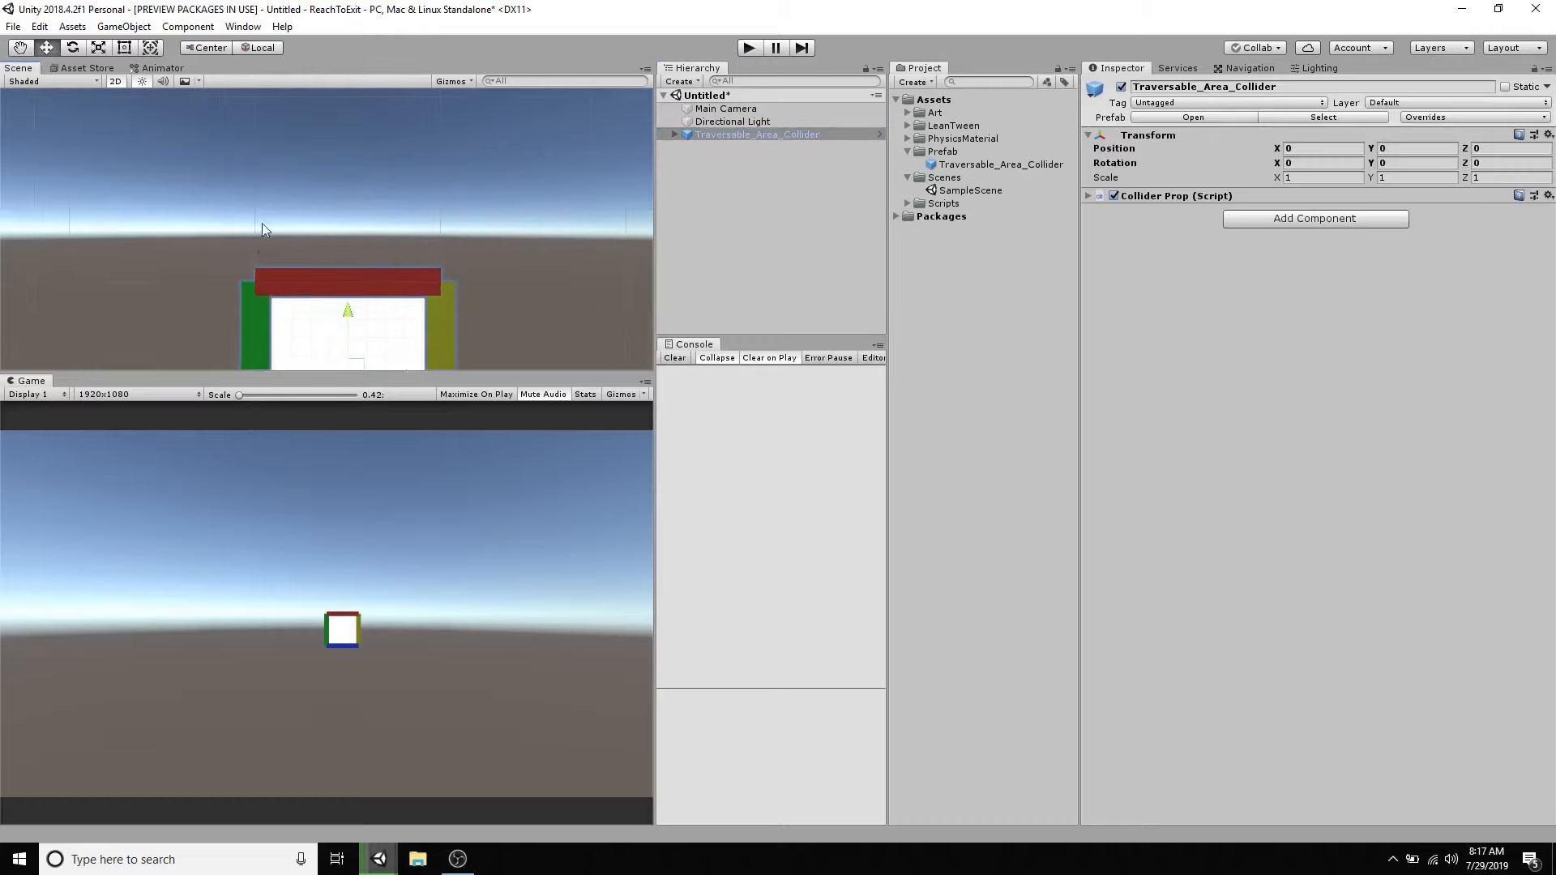
pyautogui.press('f')
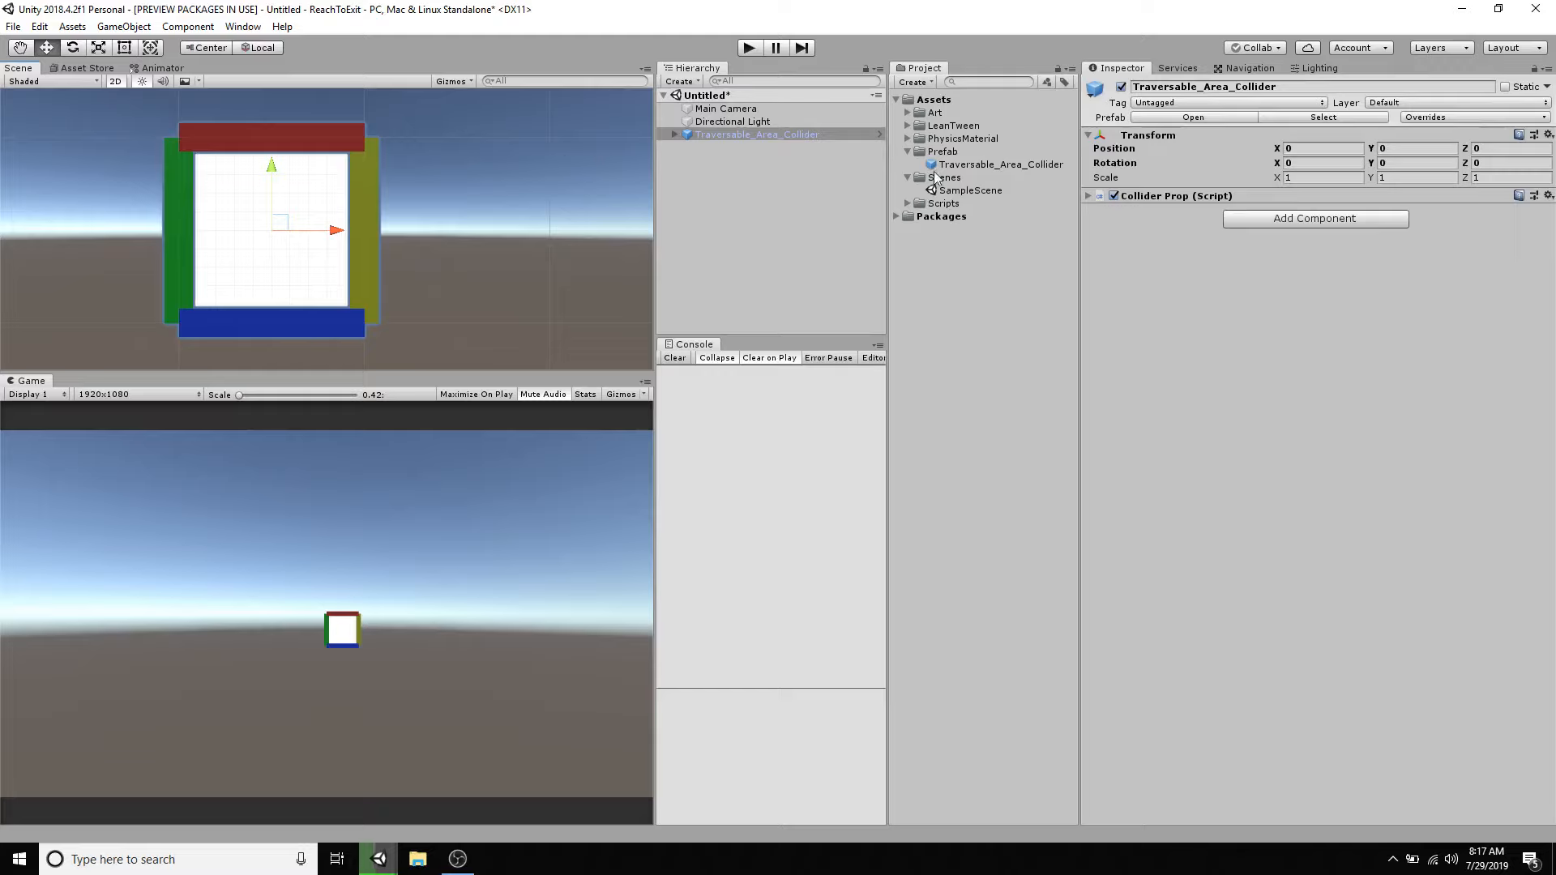
# - Create a new sprite object in the scene and assign the YingYang sprite to its Sprite Renderer
pyautogui.click(124, 26)
pyautogui.moveTo(164, 99)
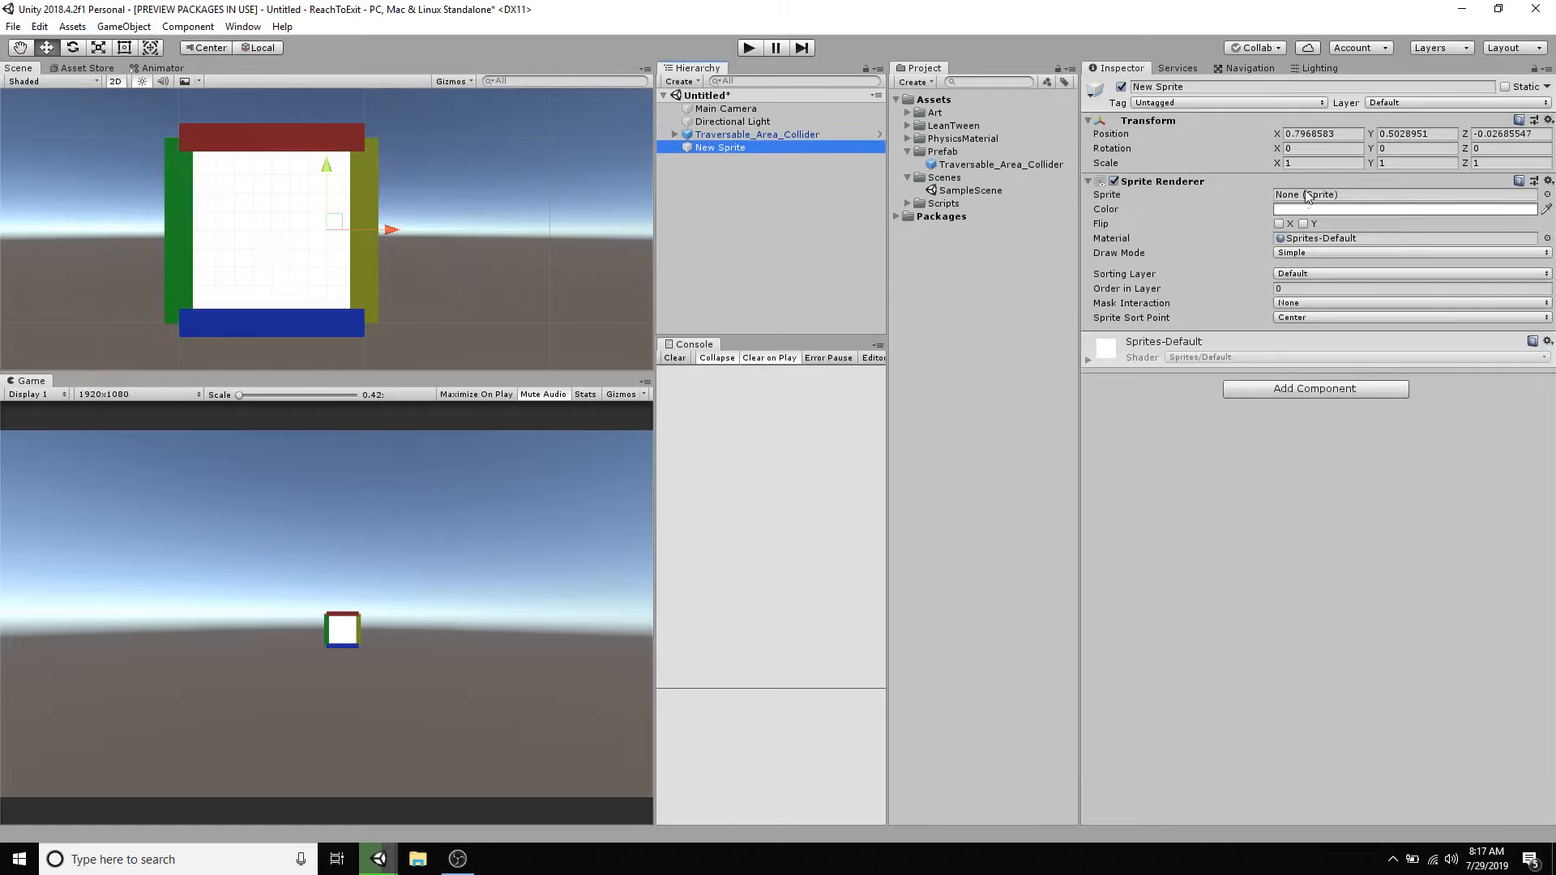
pyautogui.click(1547, 195)
pyautogui.write('pl')
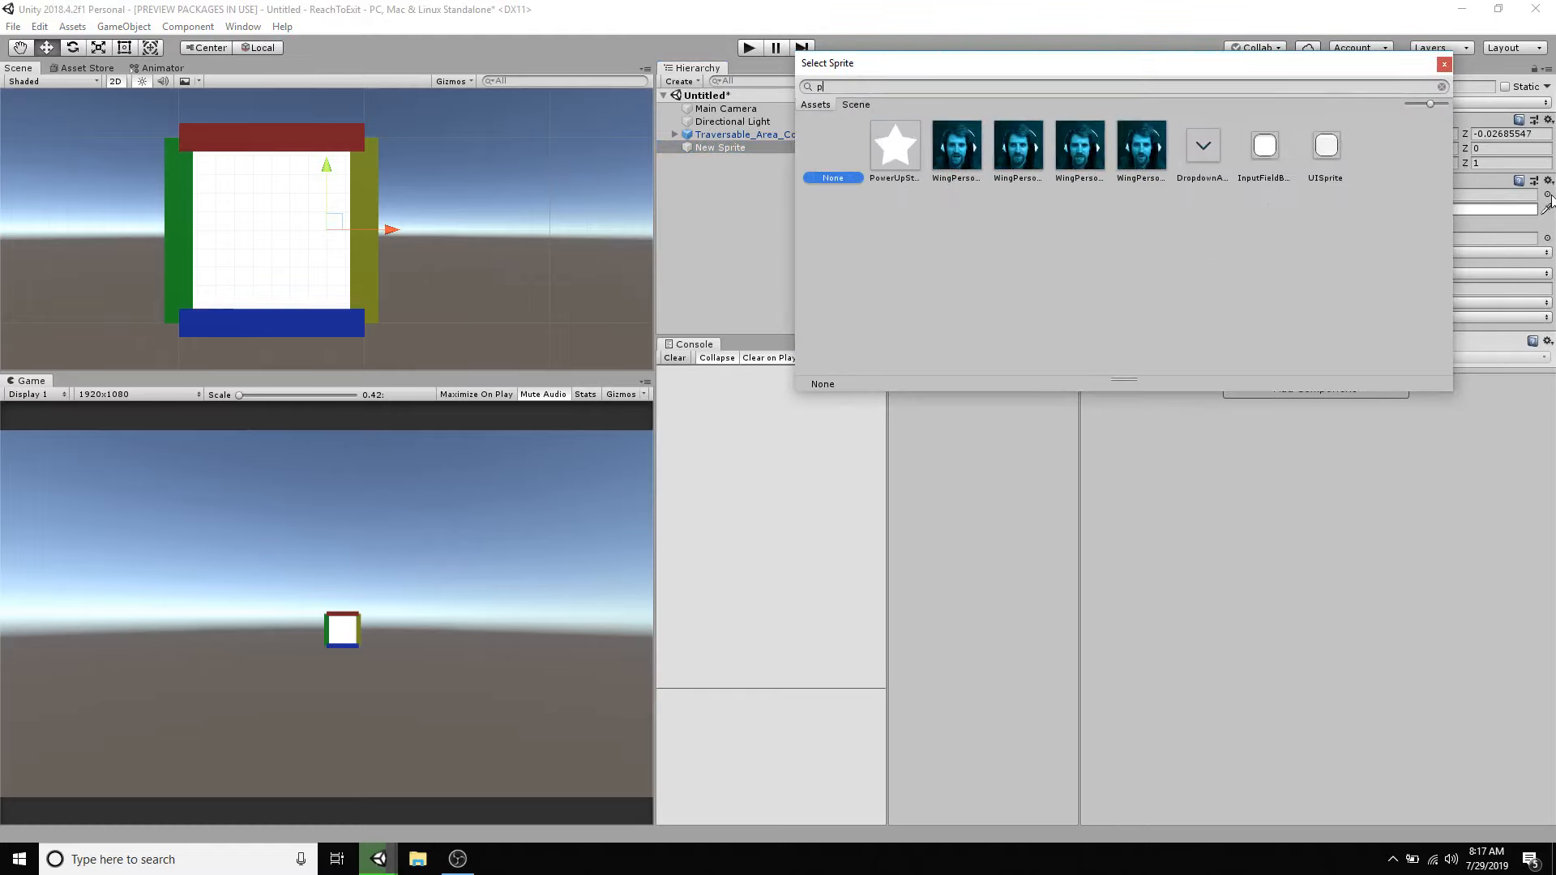
pyautogui.press('BackSpace')
pyautogui.press('BackSpace')
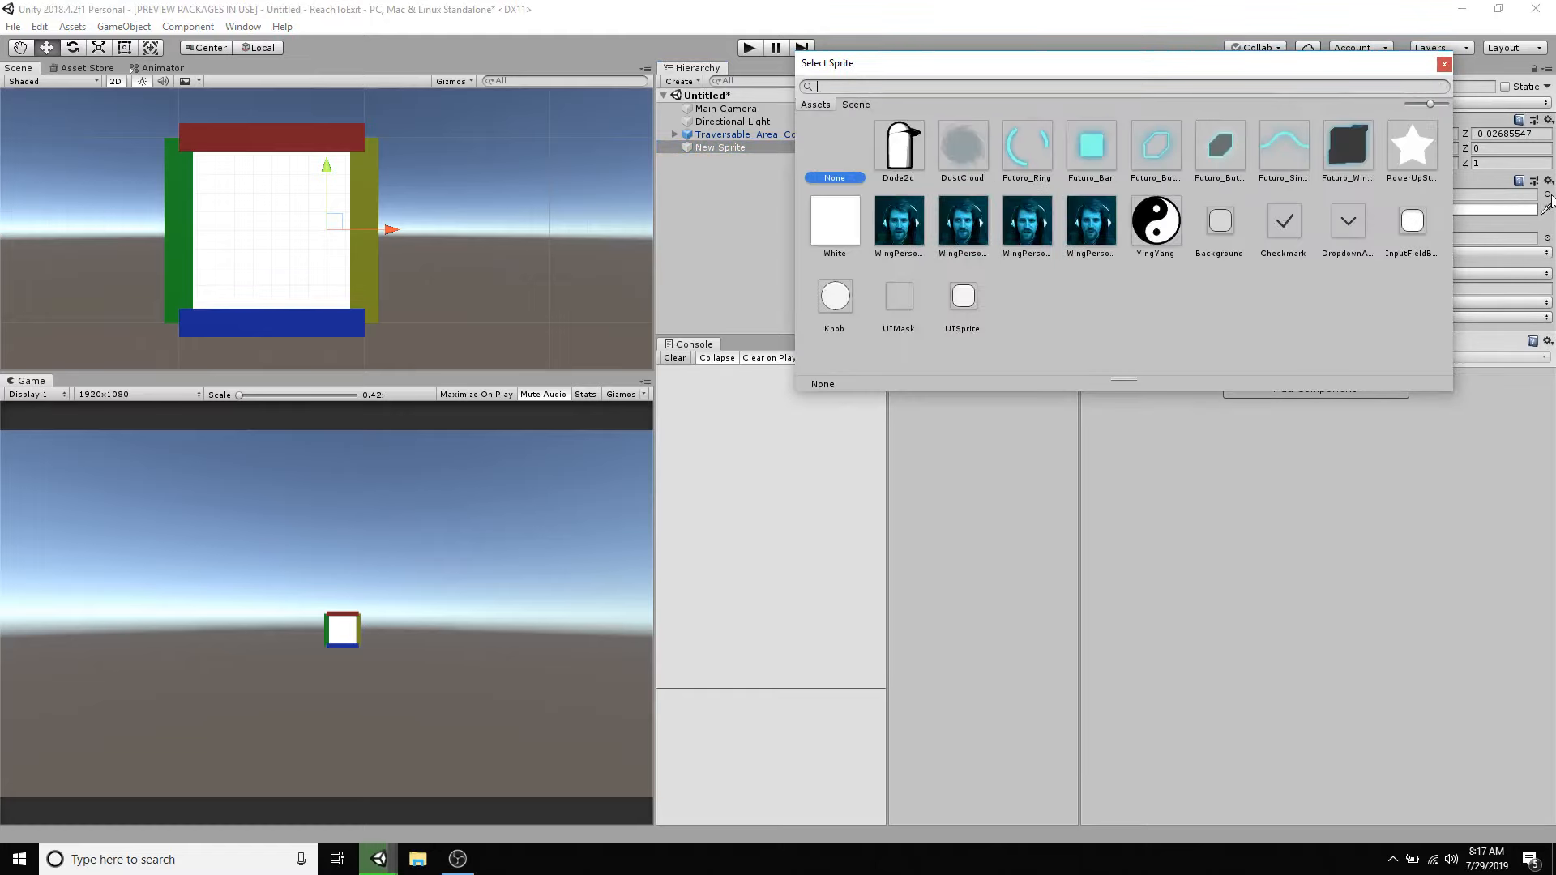
pyautogui.write('ying')
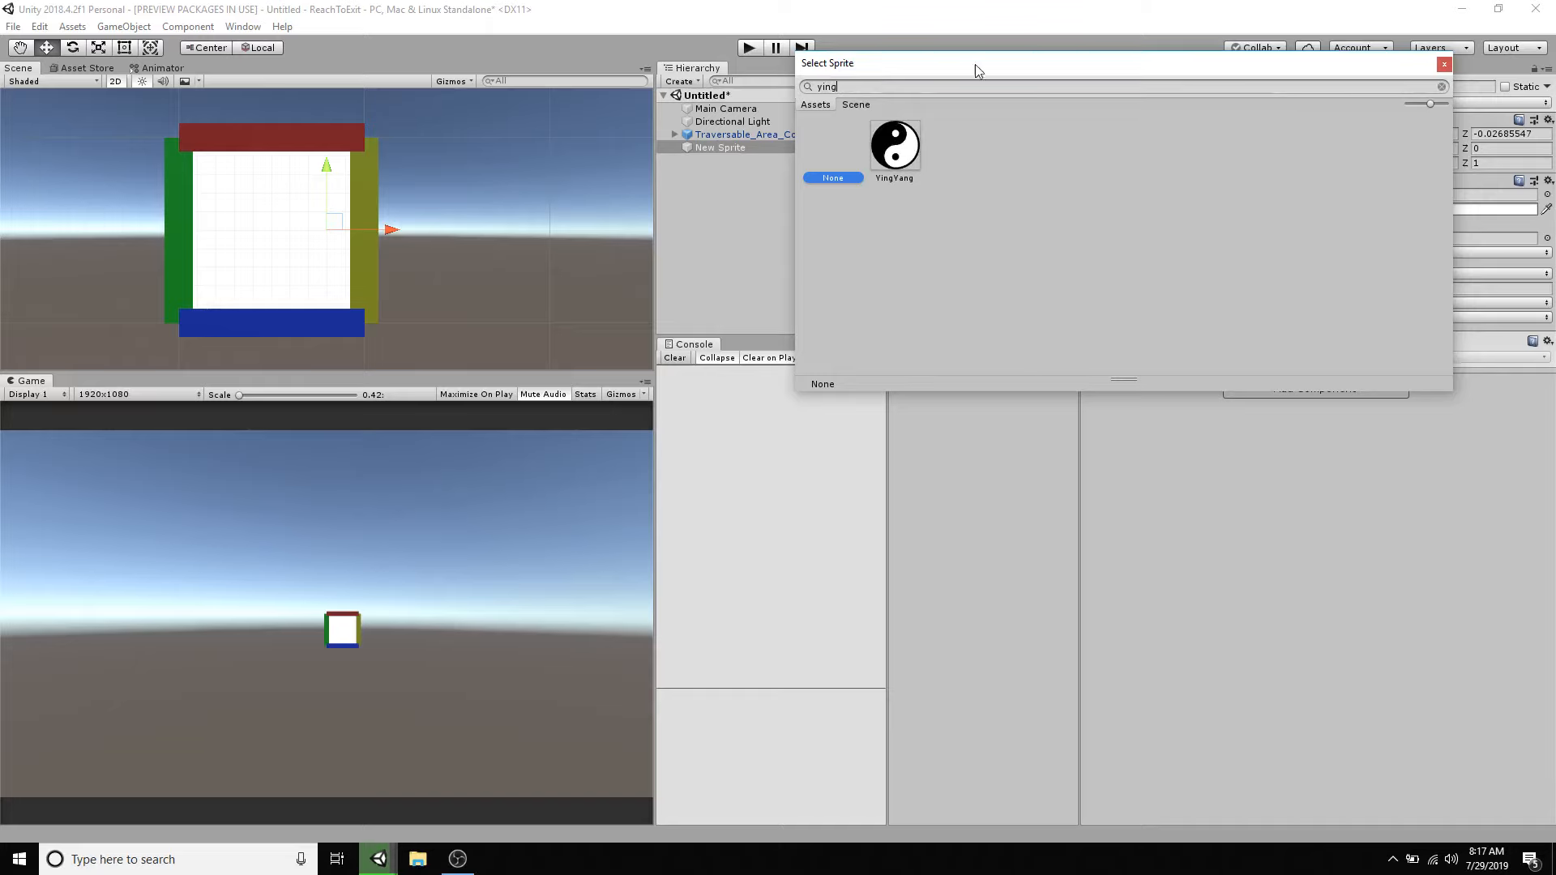
pyautogui.doubleClick(895, 144)
pyautogui.scroll(-1, 415, 149)
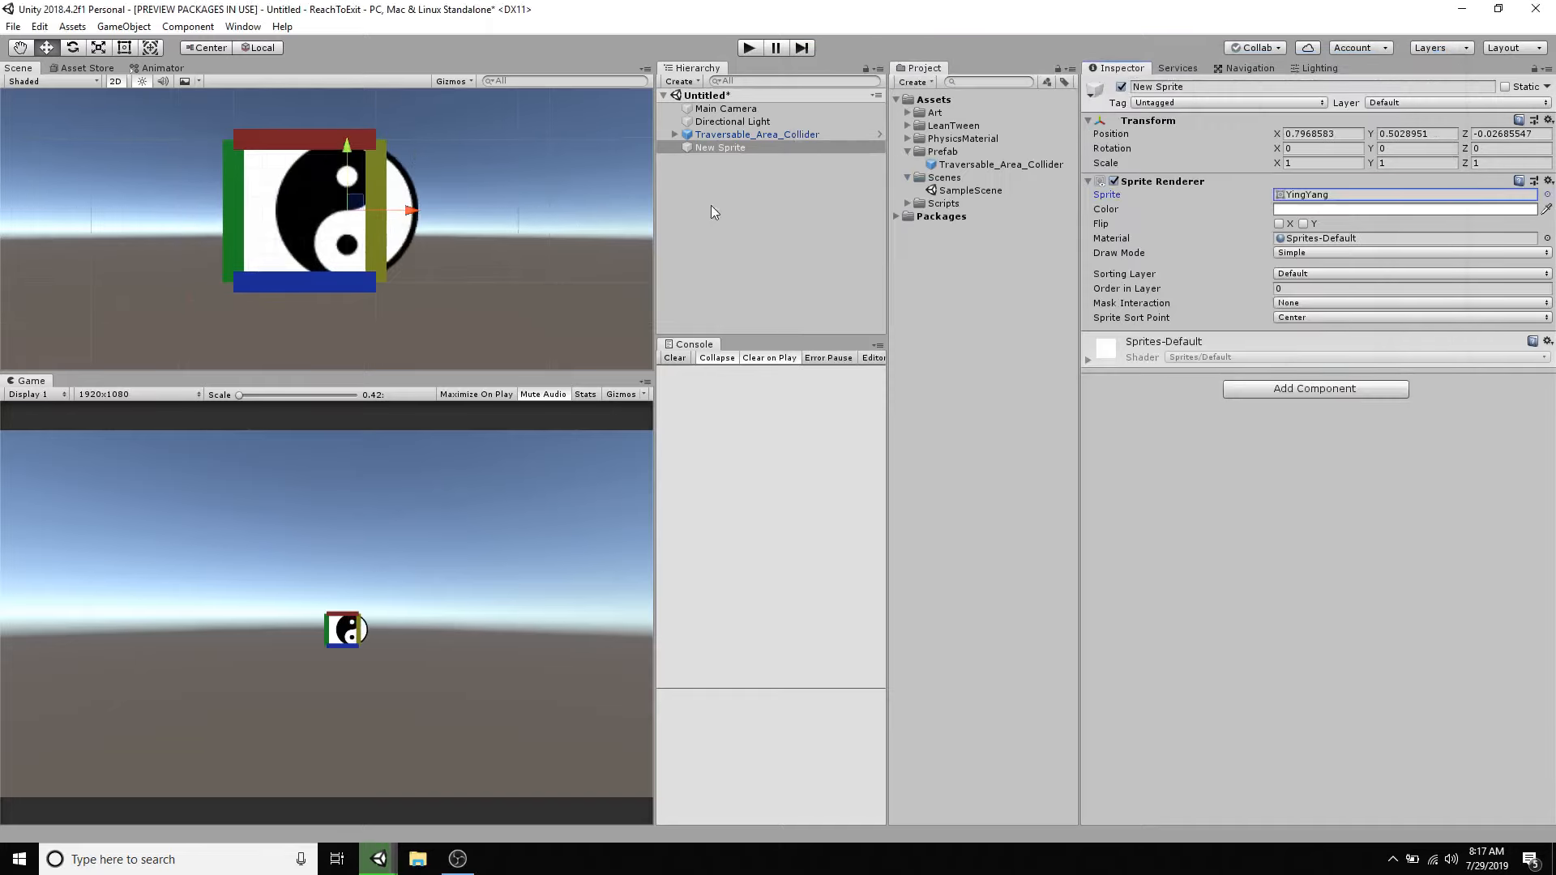
# - Set the X scale of Traversable_Area_Collider to 5
pyautogui.doubleClick(750, 135)
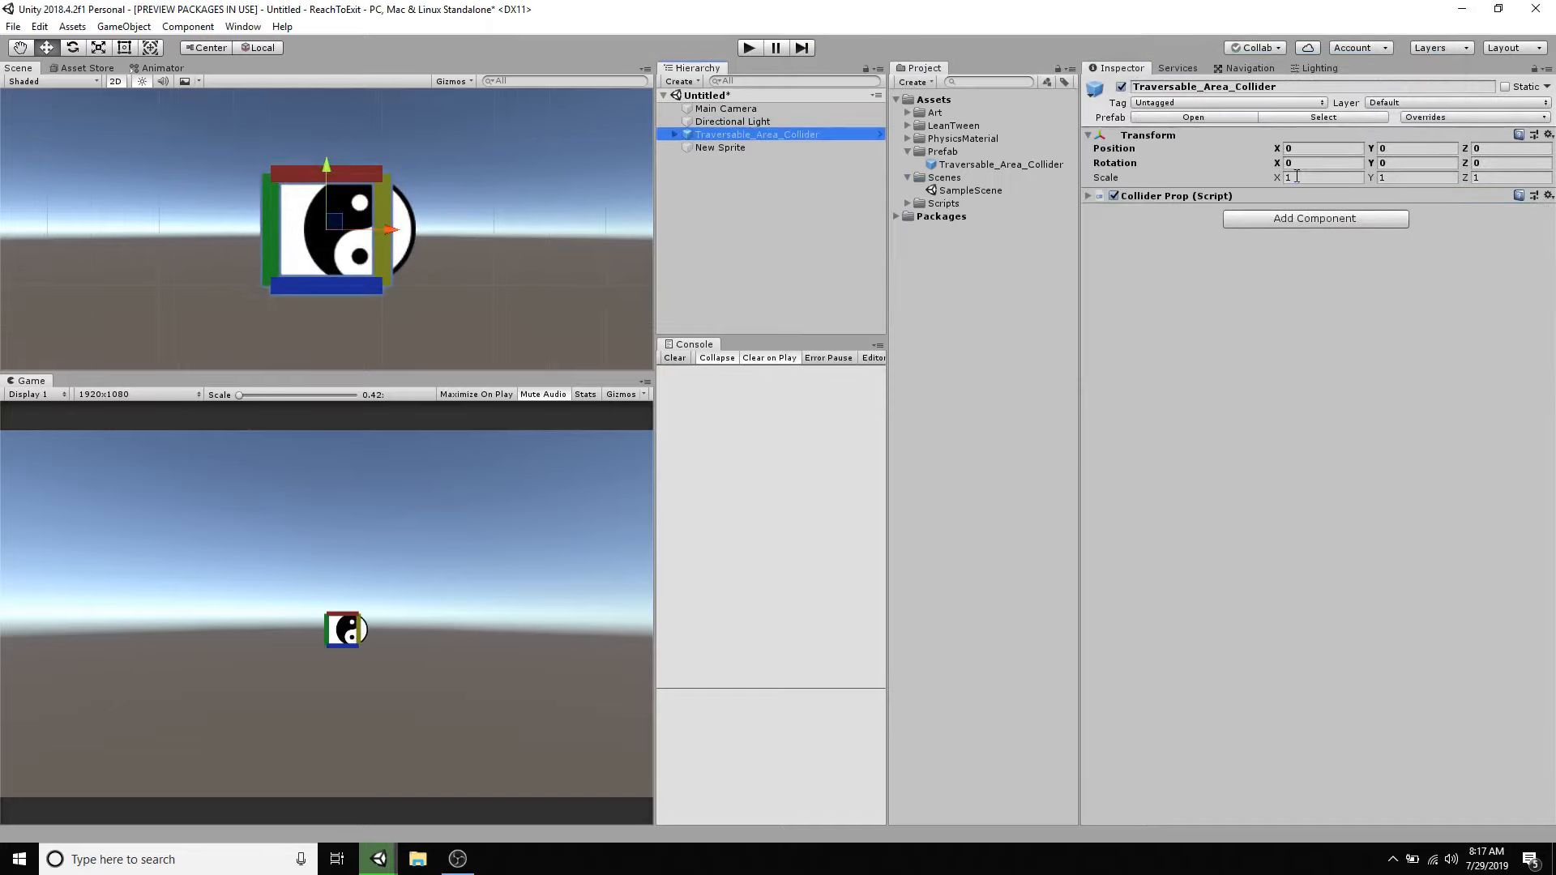
pyautogui.click(1297, 176)
pyautogui.write('5')
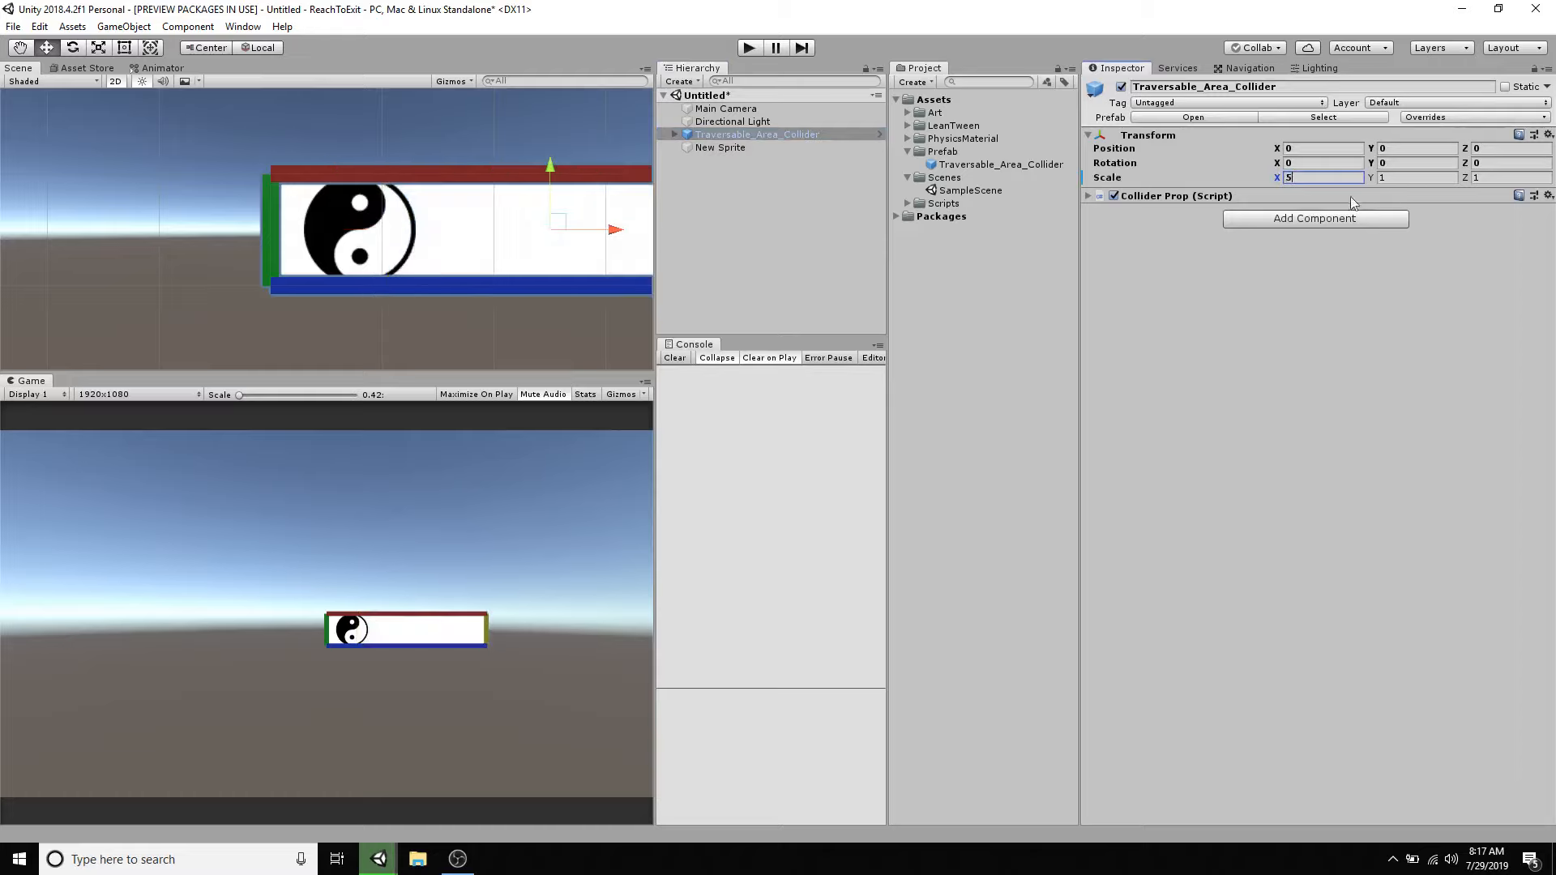
# - Move the sprite above the collider's red edge and past its yellow side, to about X 6.13, Y 1.59
pyautogui.click(733, 146)
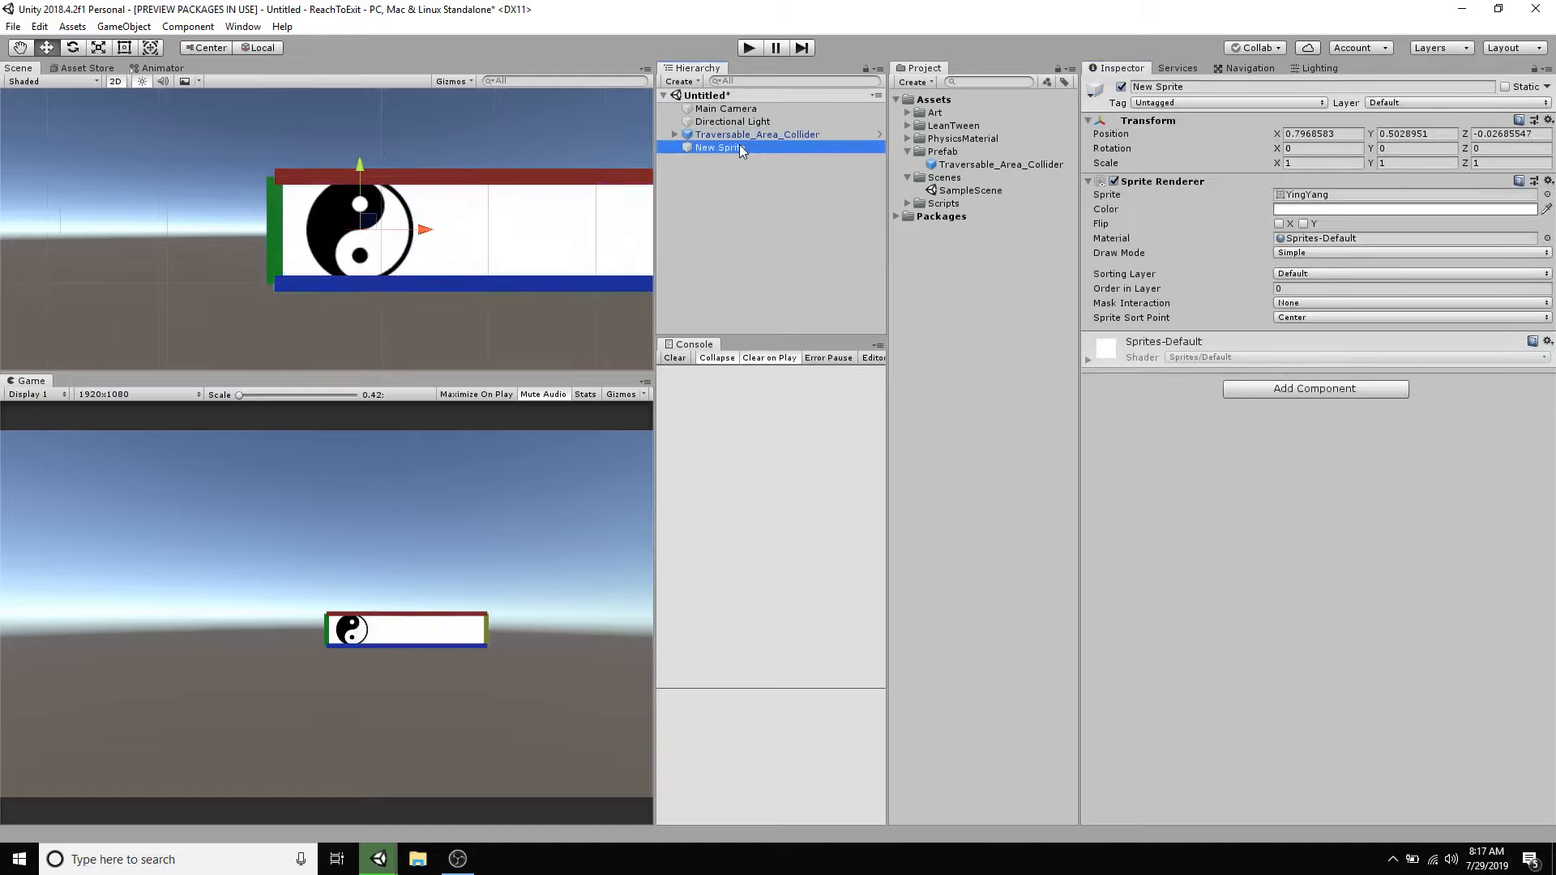
pyautogui.moveTo(358, 158); pyautogui.dragTo(345, 40)
pyautogui.moveTo(363, 104); pyautogui.dragTo(183, 224, button='middle')
pyautogui.scroll(-7, 271, 259)
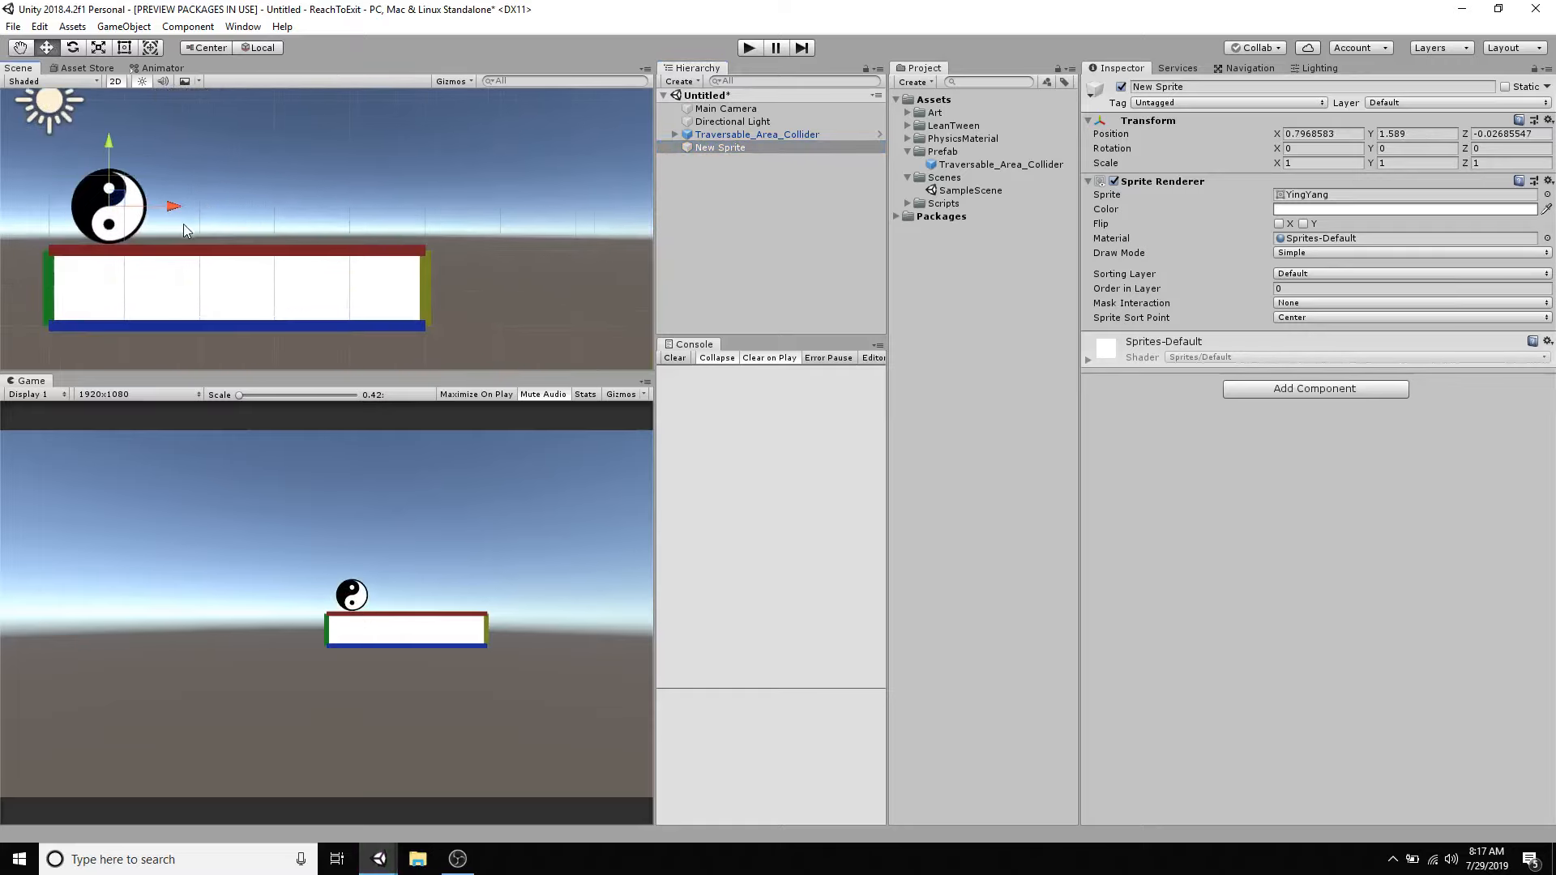
pyautogui.scroll(1, 183, 223)
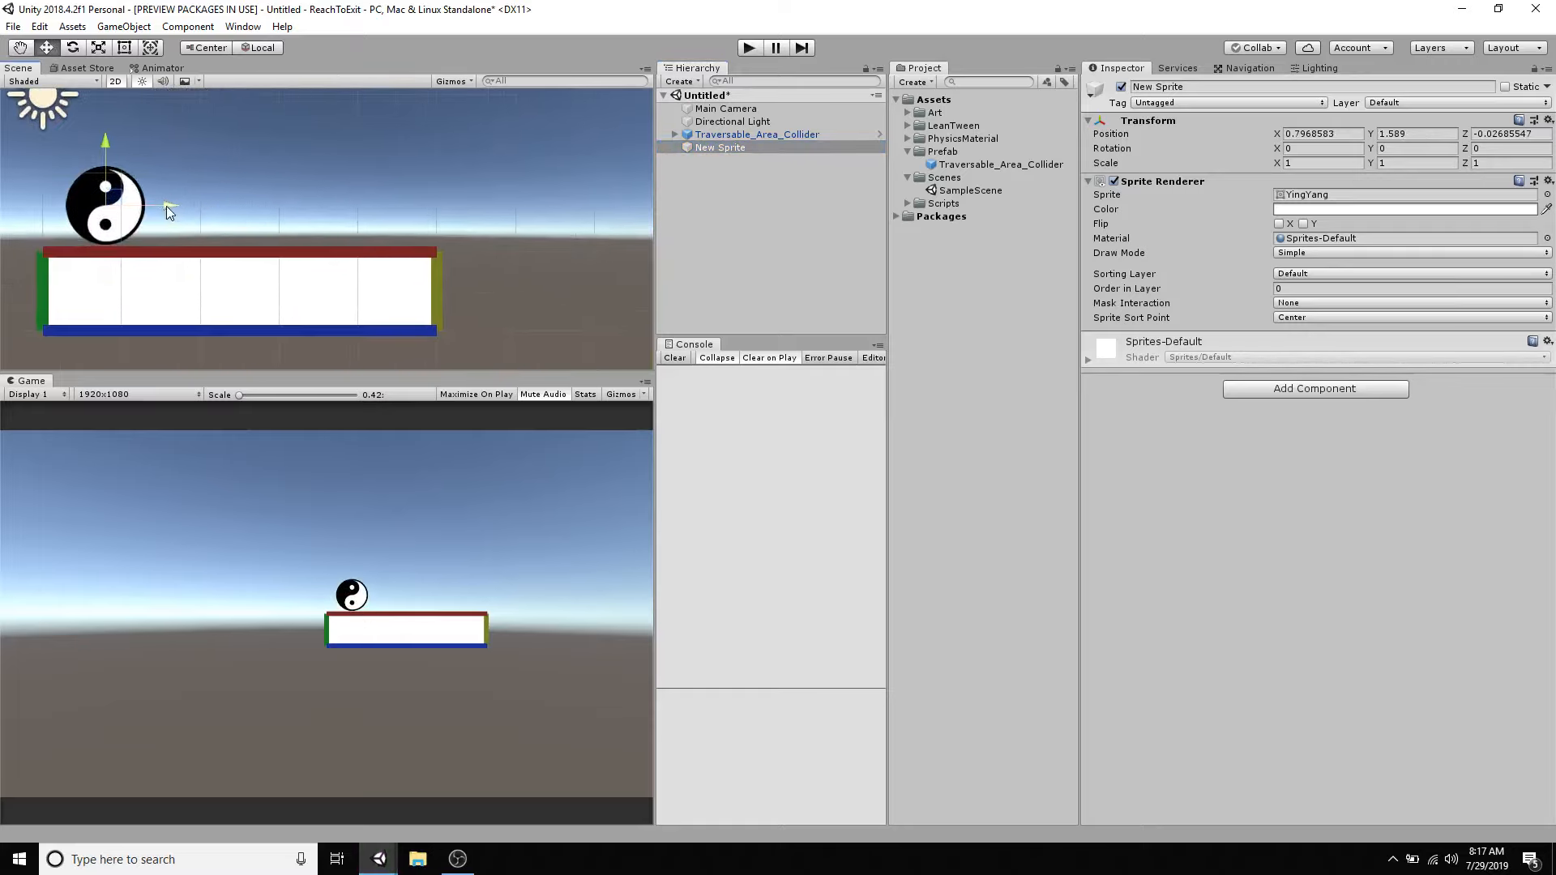
pyautogui.moveTo(167, 206); pyautogui.dragTo(586, 294)
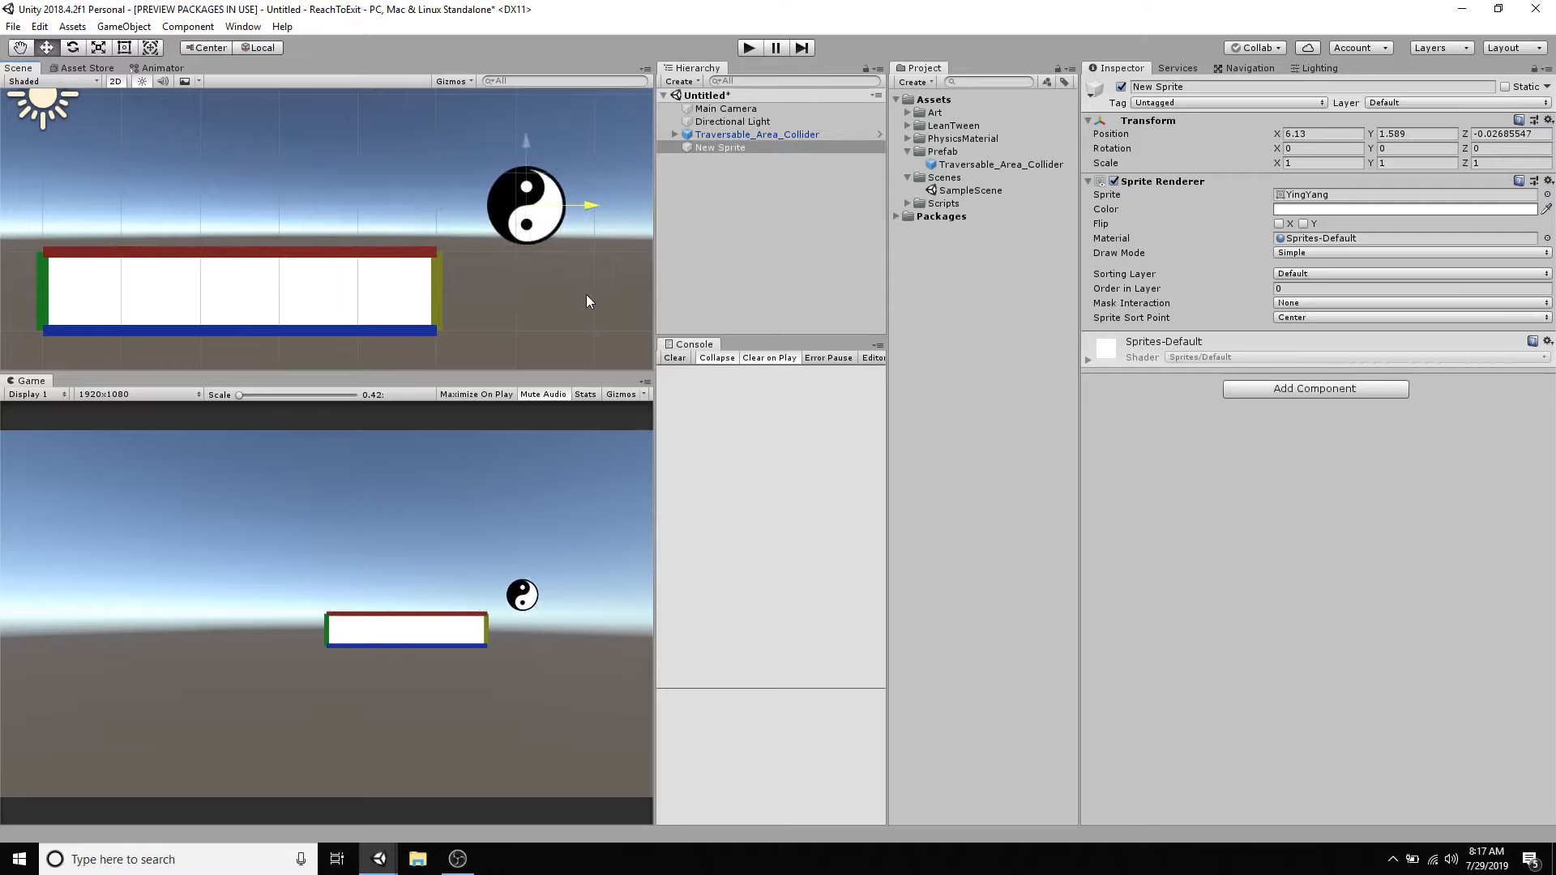
# - Move the sprite around the collider's outer edges, ending above the red edge at about X 2.83, Y 1.6
pyautogui.moveTo(522, 154); pyautogui.dragTo(545, 301)
pyautogui.moveTo(481, 238); pyautogui.dragTo(489, 381)
pyautogui.moveTo(488, 353); pyautogui.dragTo(488, 170, button='middle')
pyautogui.moveTo(541, 249); pyautogui.dragTo(328, 249)
pyautogui.moveTo(261, 187); pyautogui.dragTo(265, 133)
pyautogui.moveTo(265, 134); pyautogui.dragTo(273, 270, button='middle')
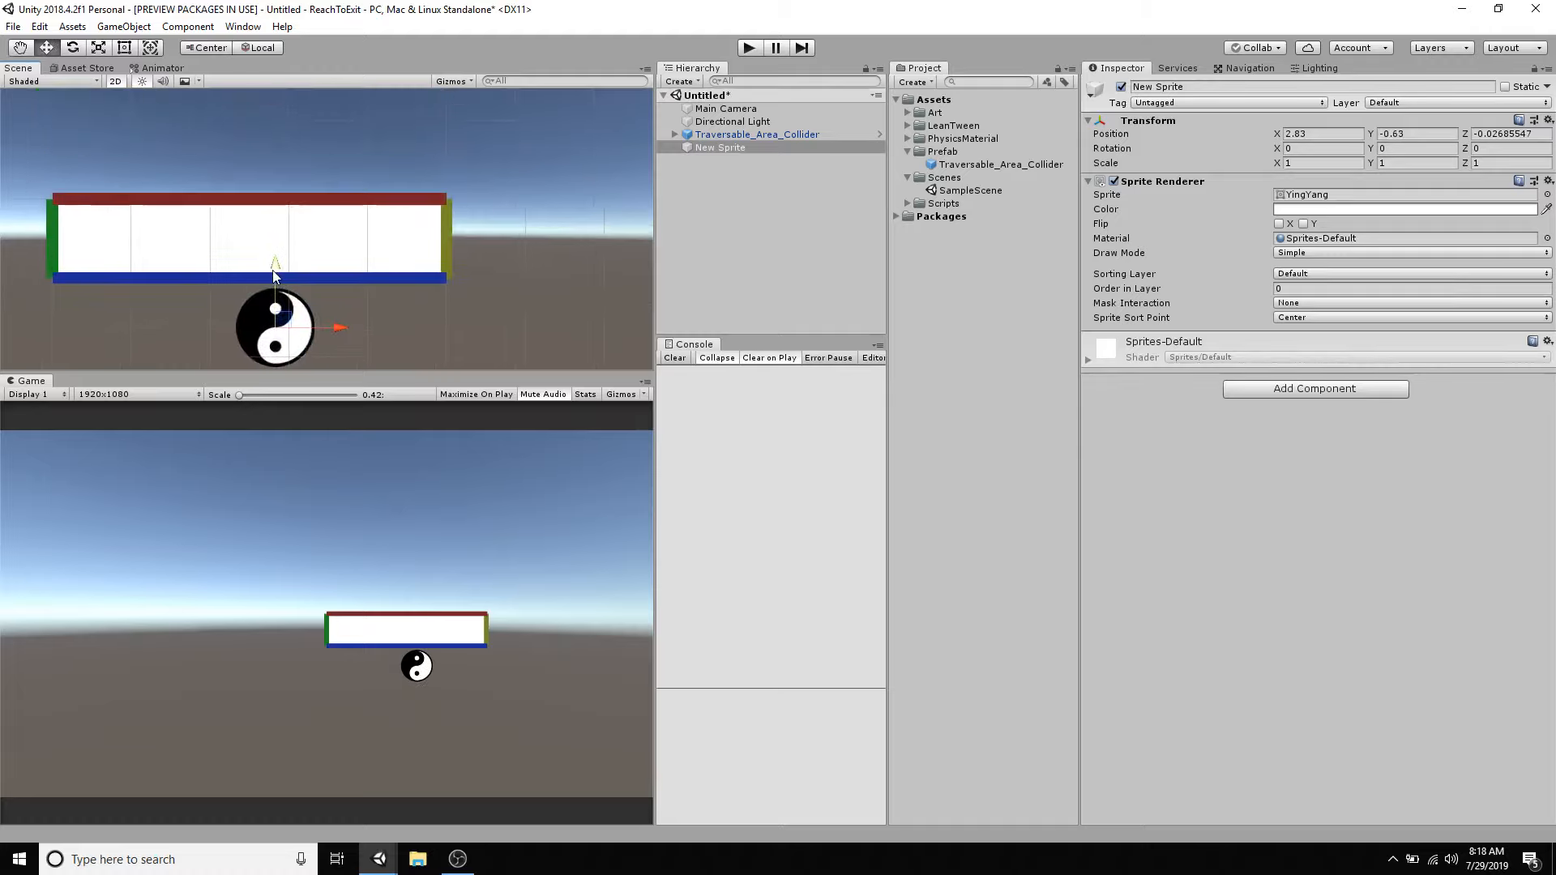
pyautogui.moveTo(275, 268); pyautogui.dragTo(275, 86)
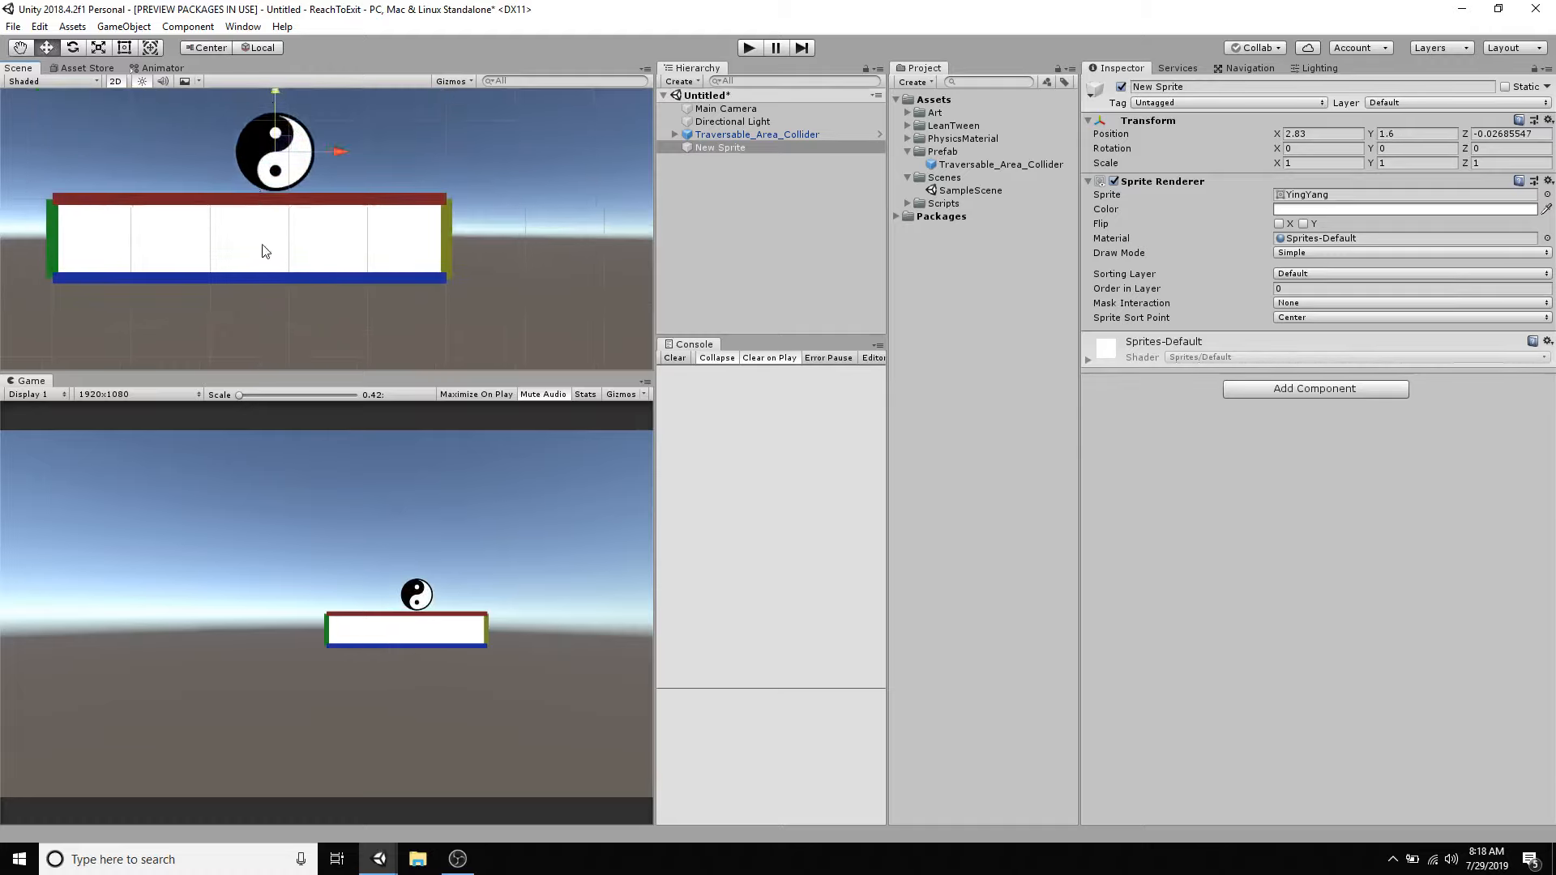
# - Delete the sprite object from the scene and frame Traversable_Area_Collider
pyautogui.rightClick(728, 147)
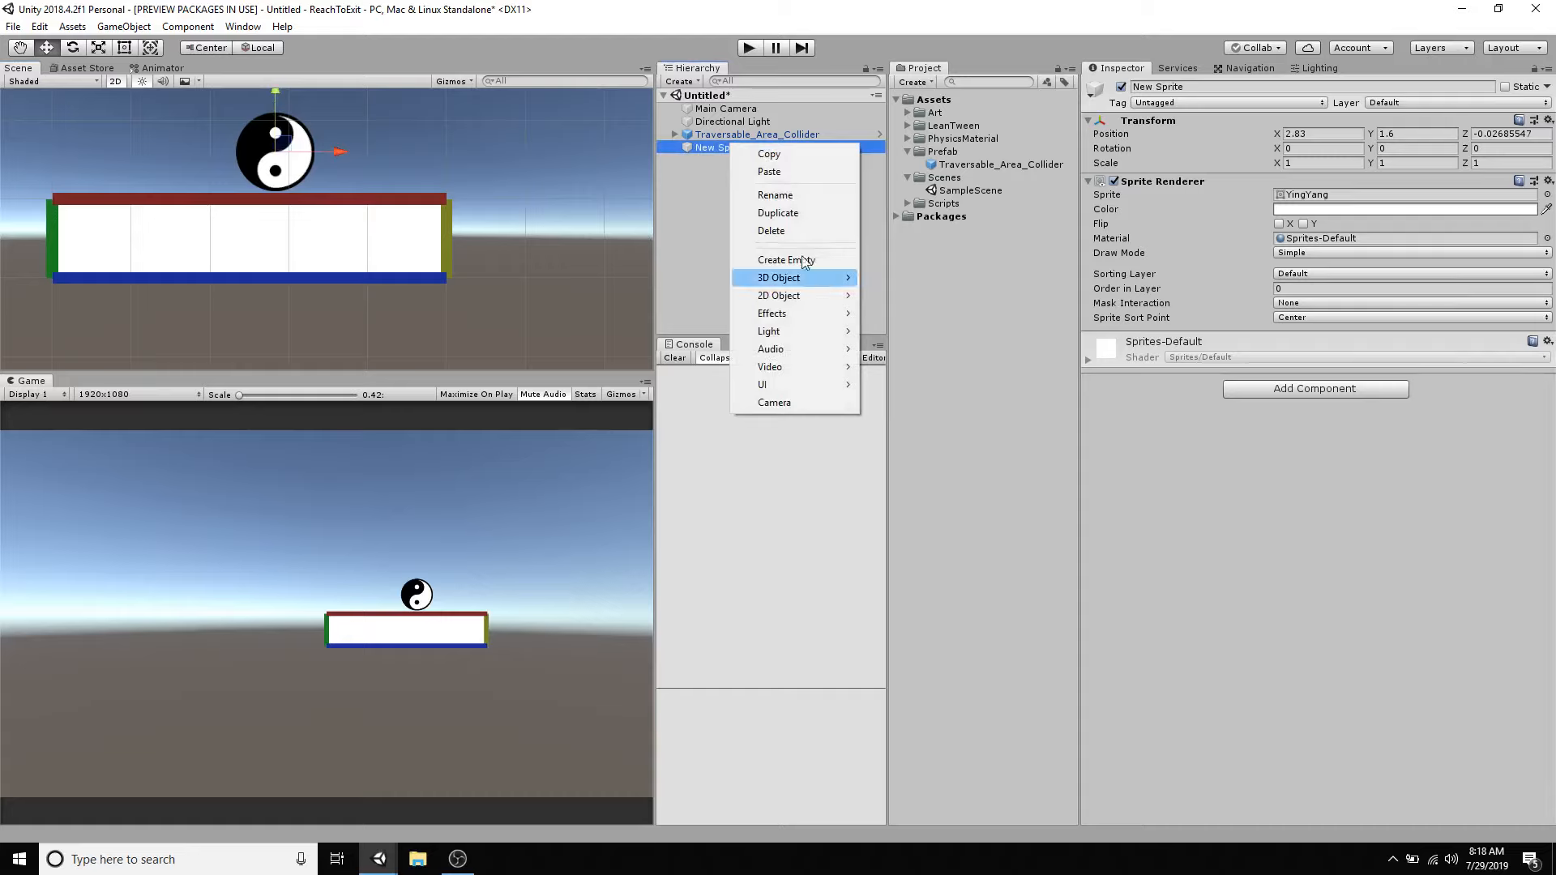
pyautogui.click(786, 231)
pyautogui.doubleClick(731, 137)
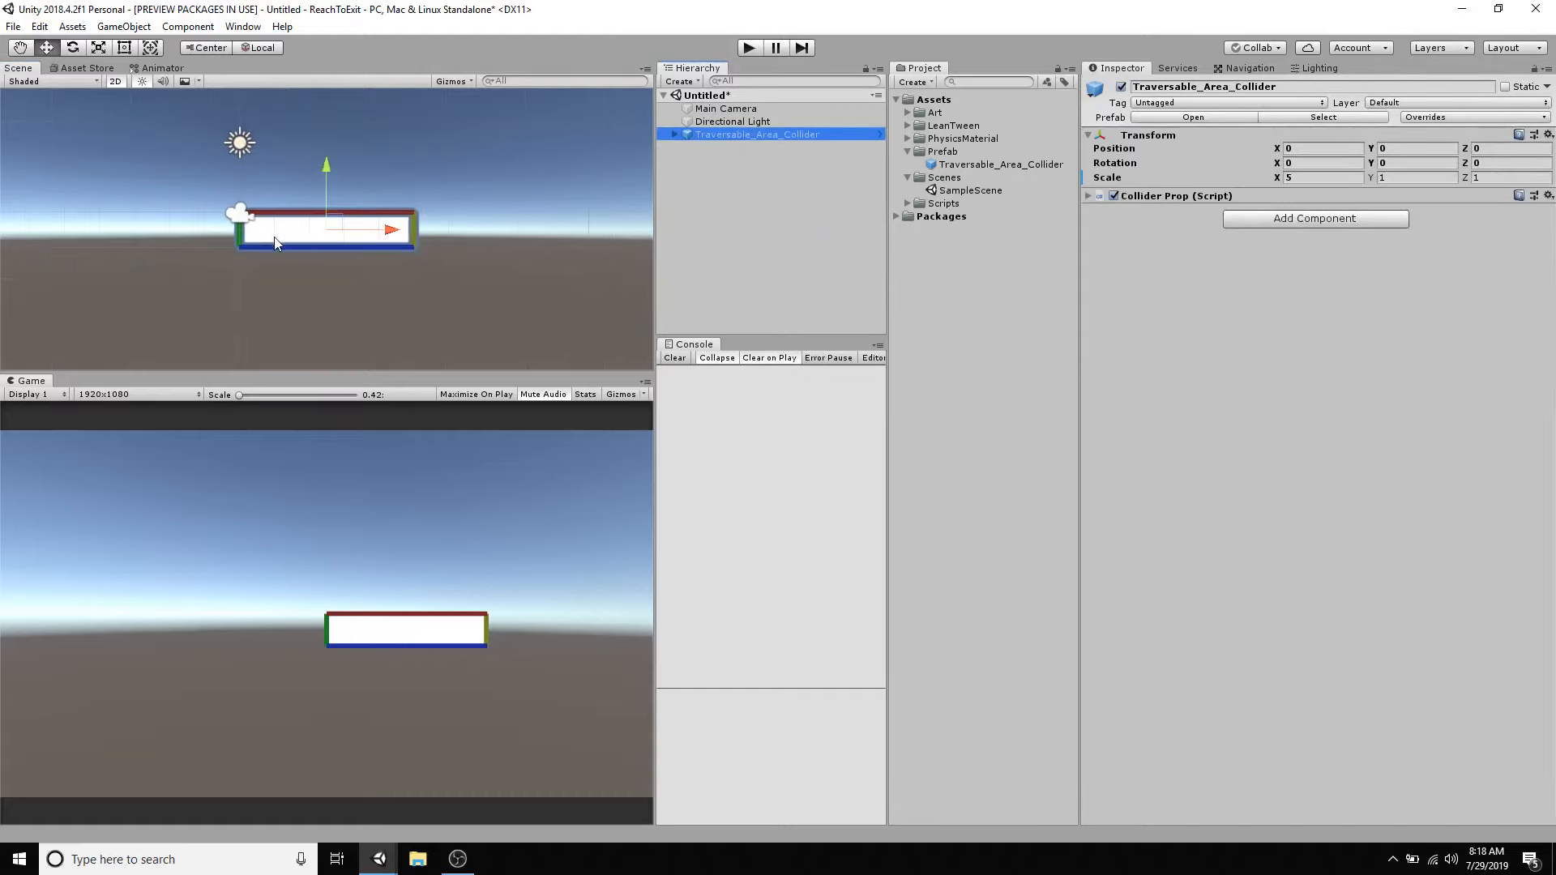
pyautogui.scroll(2, 274, 239)
pyautogui.scroll(1, 274, 240)
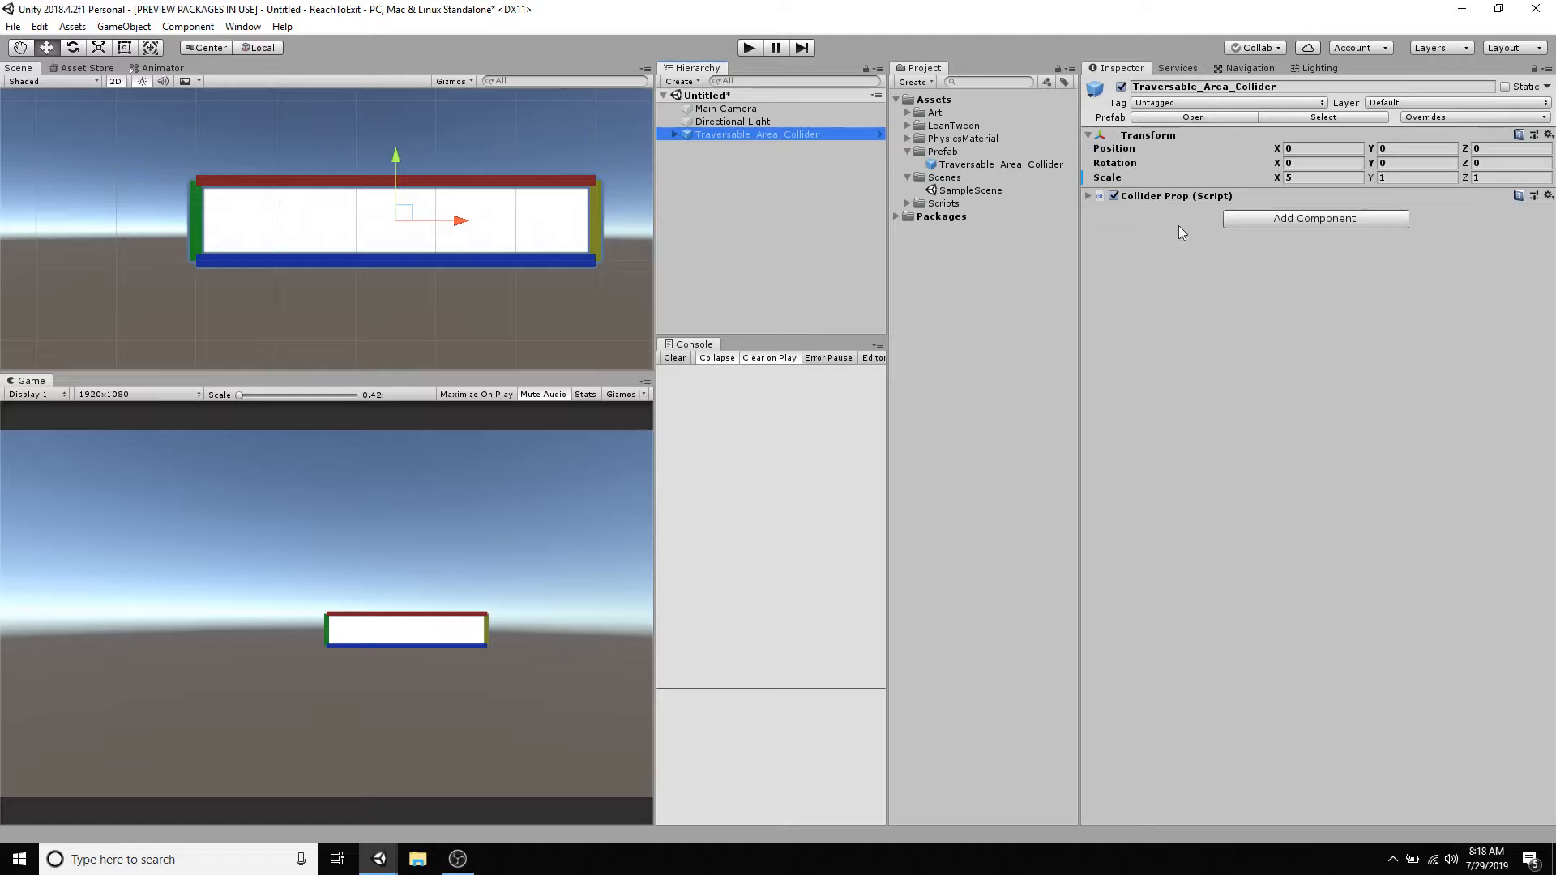
# - Expand the Collider Prop script of Traversable_Area_Collider and set the object's X scale to 1
pyautogui.click(1087, 196)
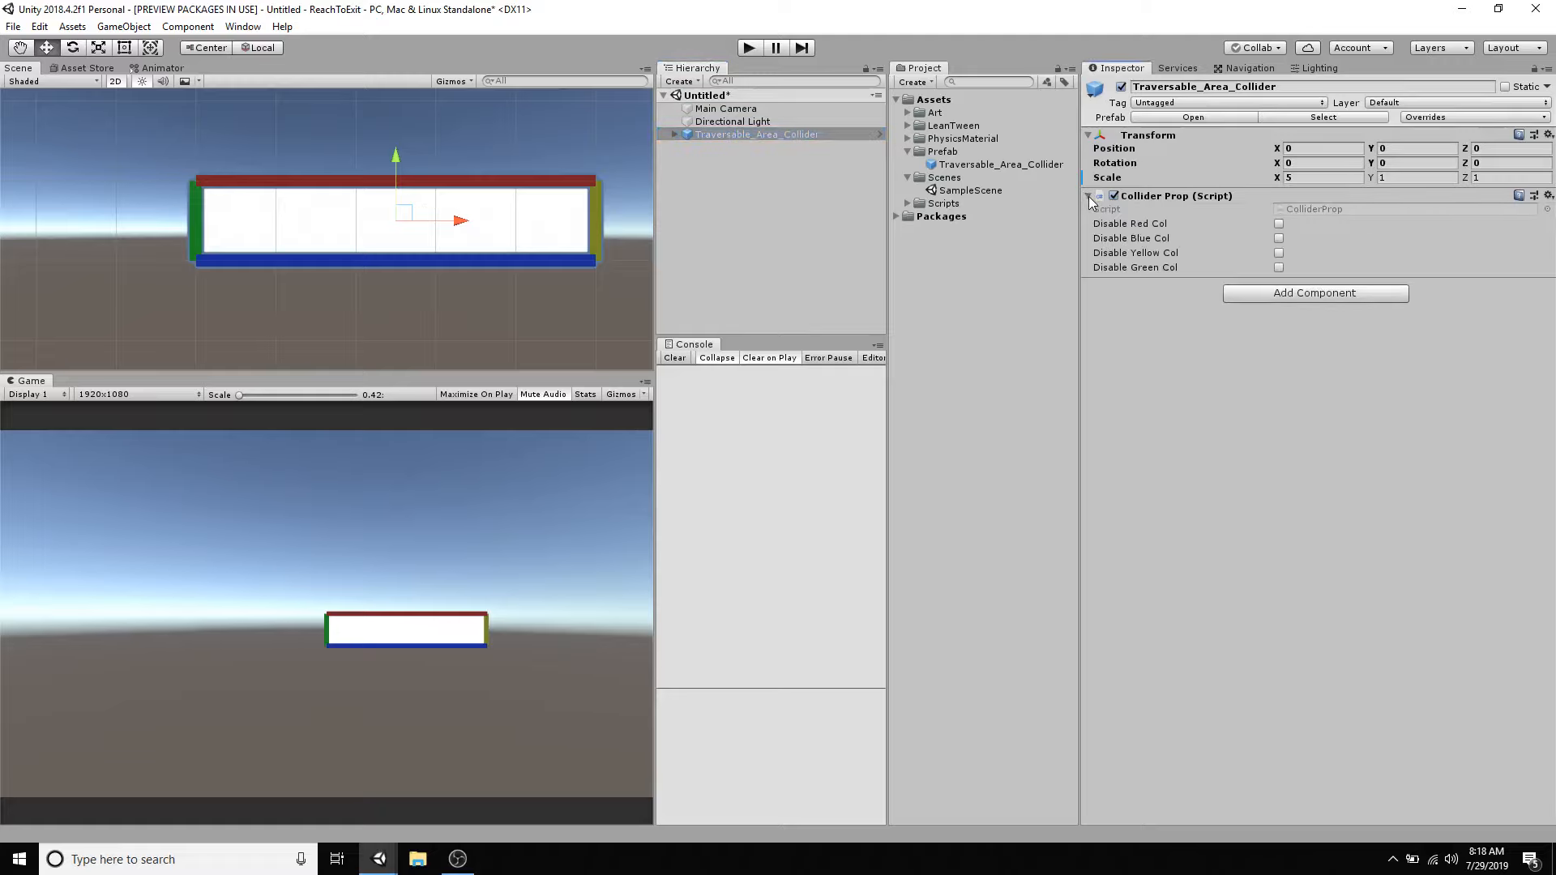
pyautogui.click(1344, 179)
pyautogui.write('1')
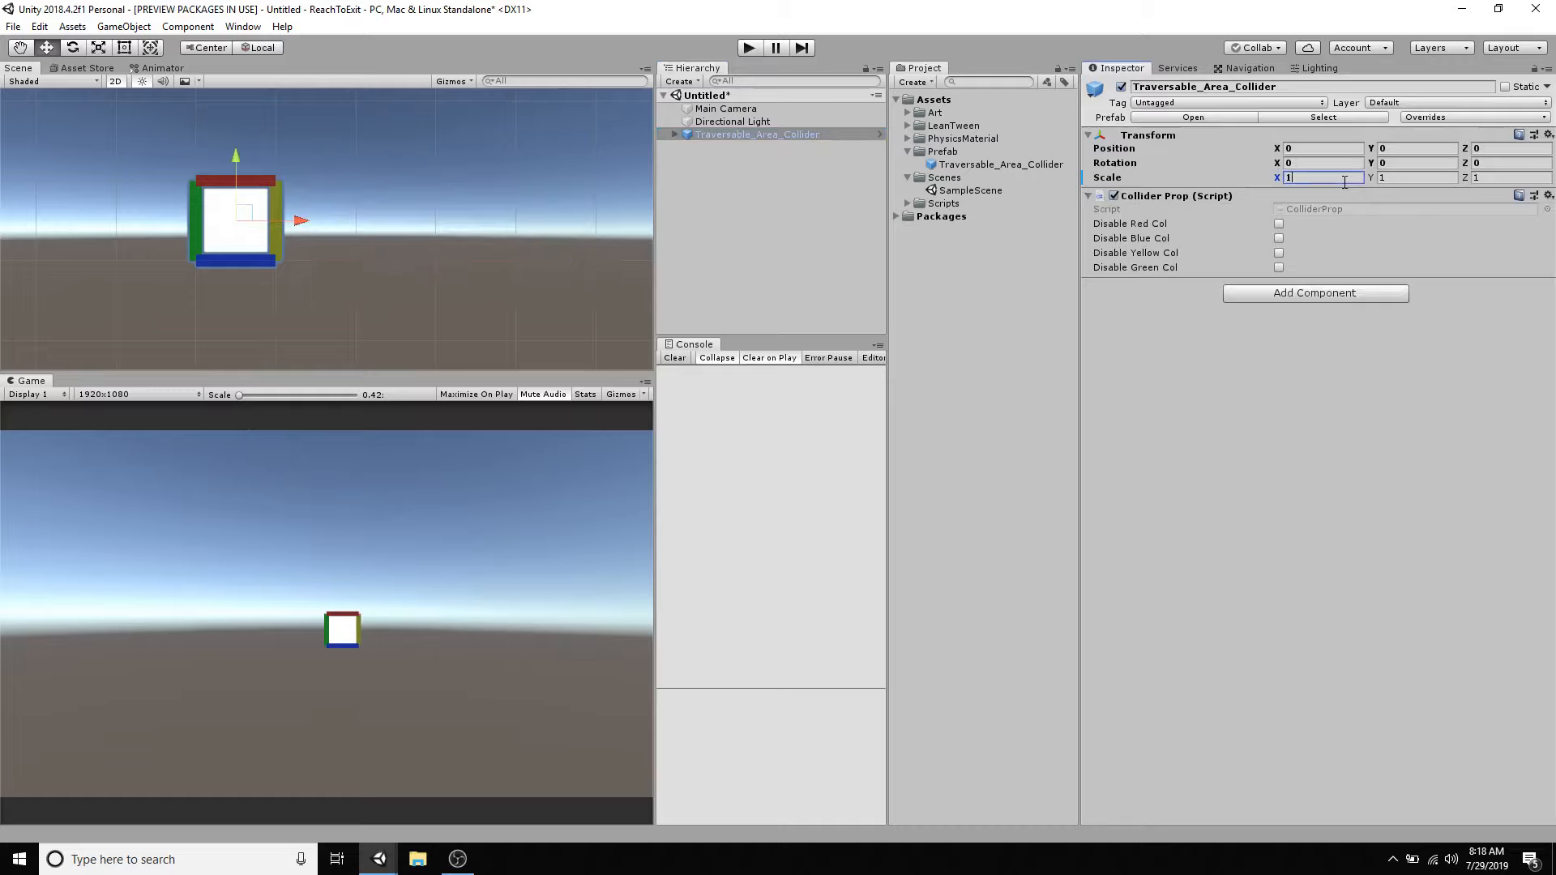
# - Open the Traversable_Area_Collider prefab for editing and remove the Collider Prop script component from its root object
pyautogui.click(1026, 170)
pyautogui.doubleClick(1007, 167)
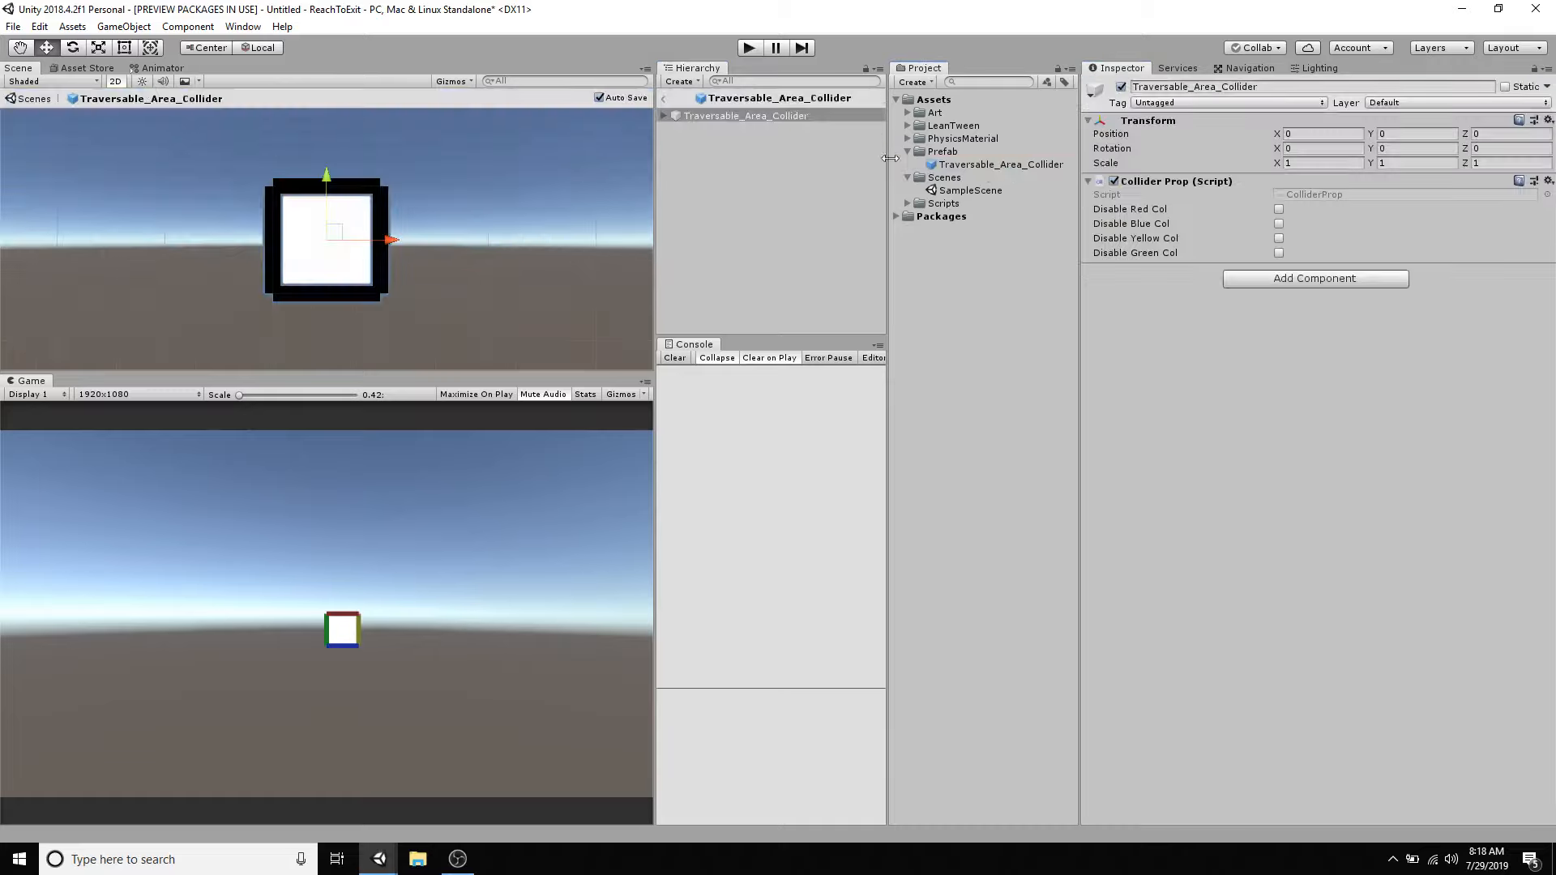
pyautogui.click(661, 115)
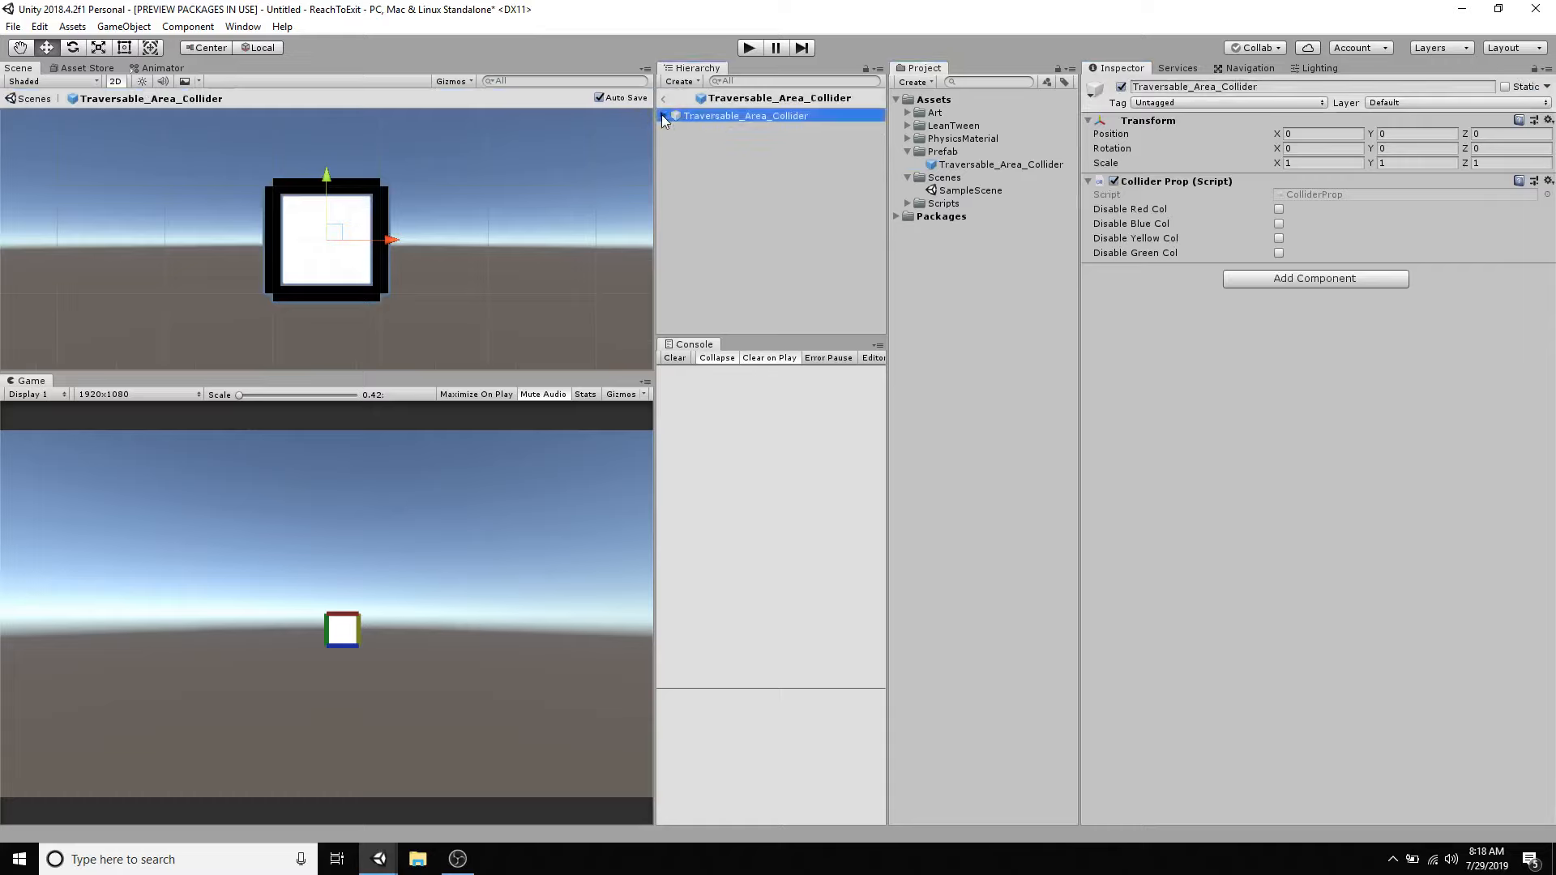
pyautogui.click(1549, 181)
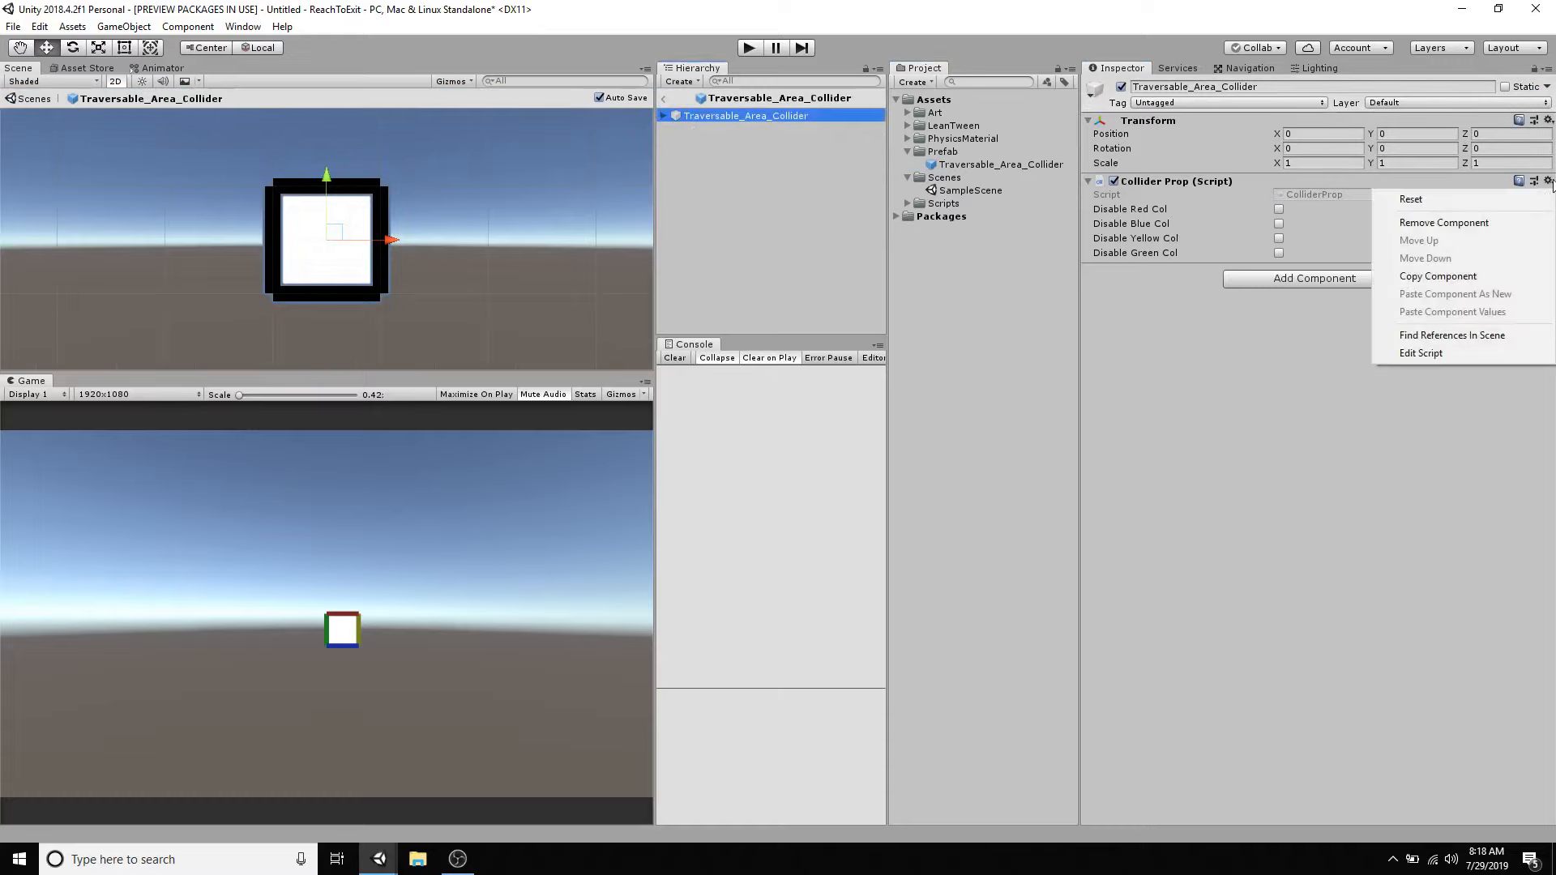
pyautogui.click(1475, 222)
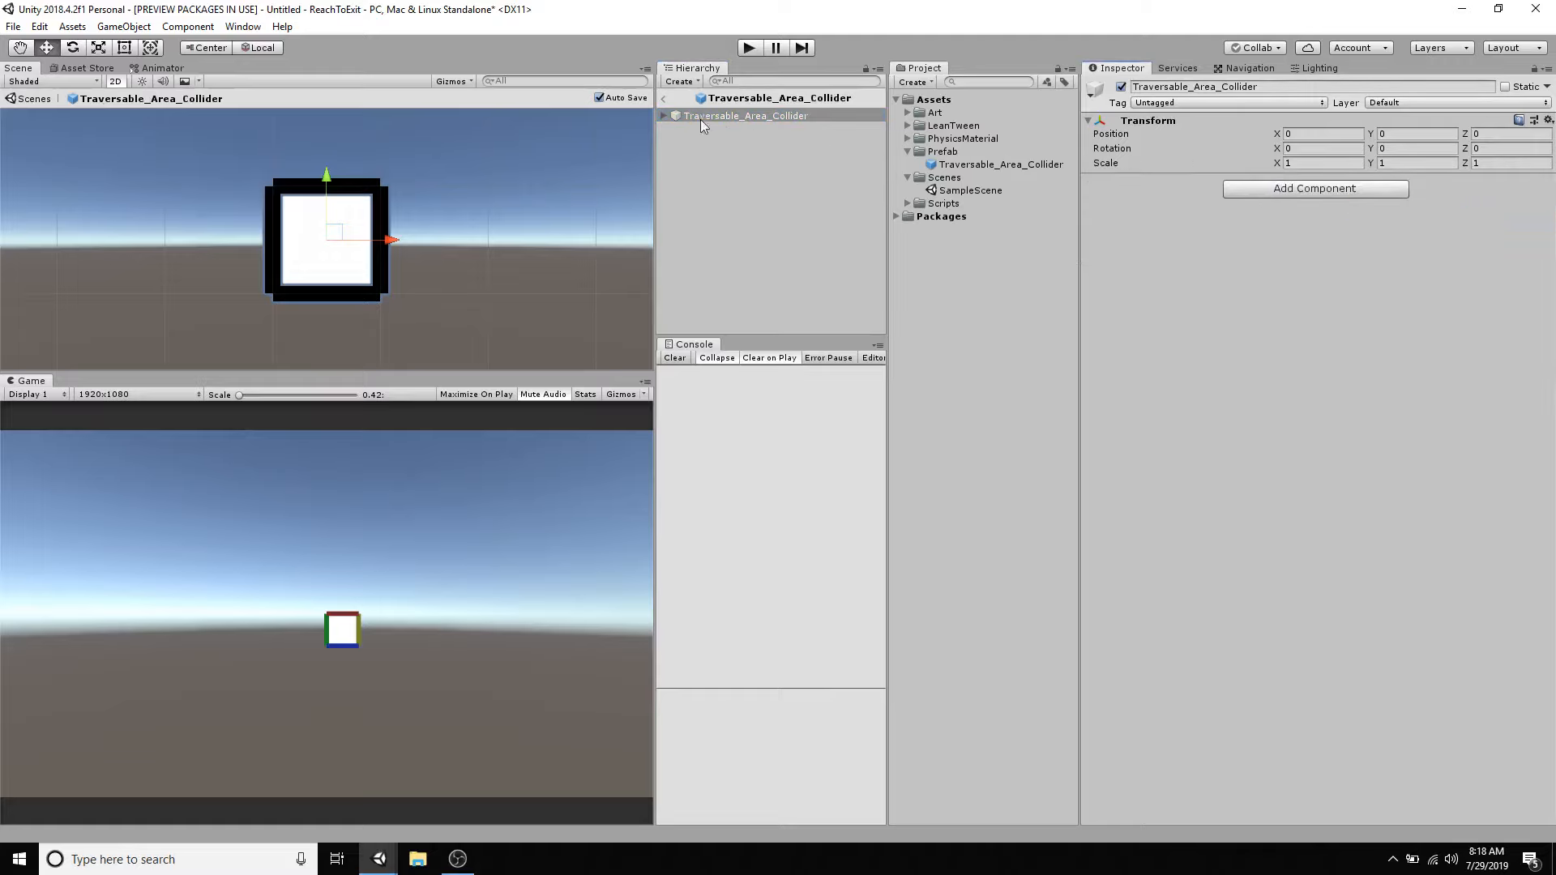
# - Switch the transform handle to Pivot mode and check the prefab root's position, rotation and scale values
pyautogui.click(202, 50)
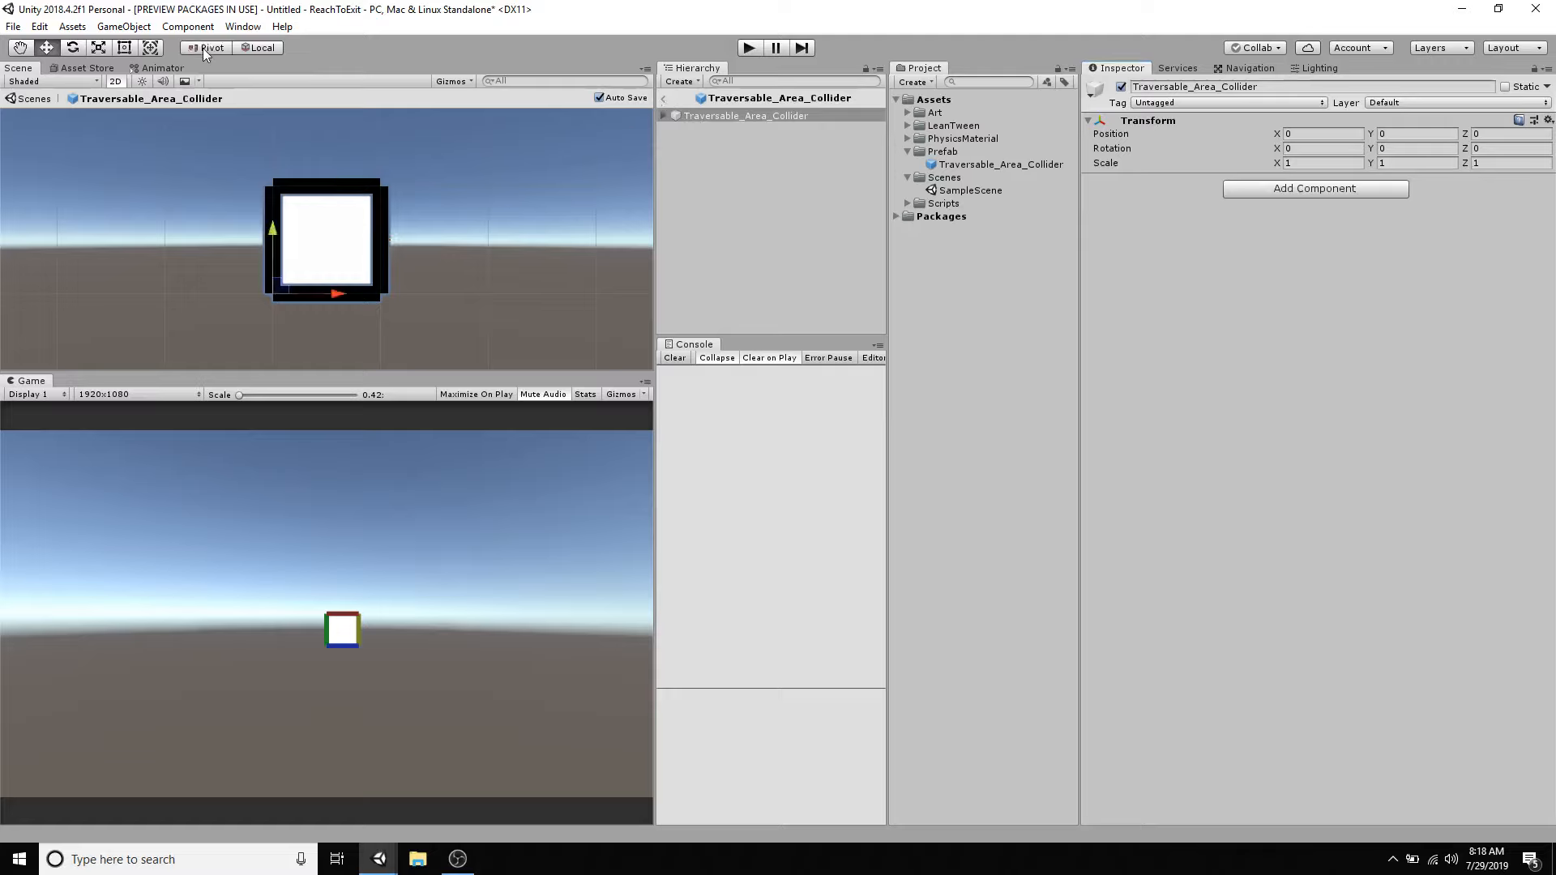
pyautogui.click(746, 115)
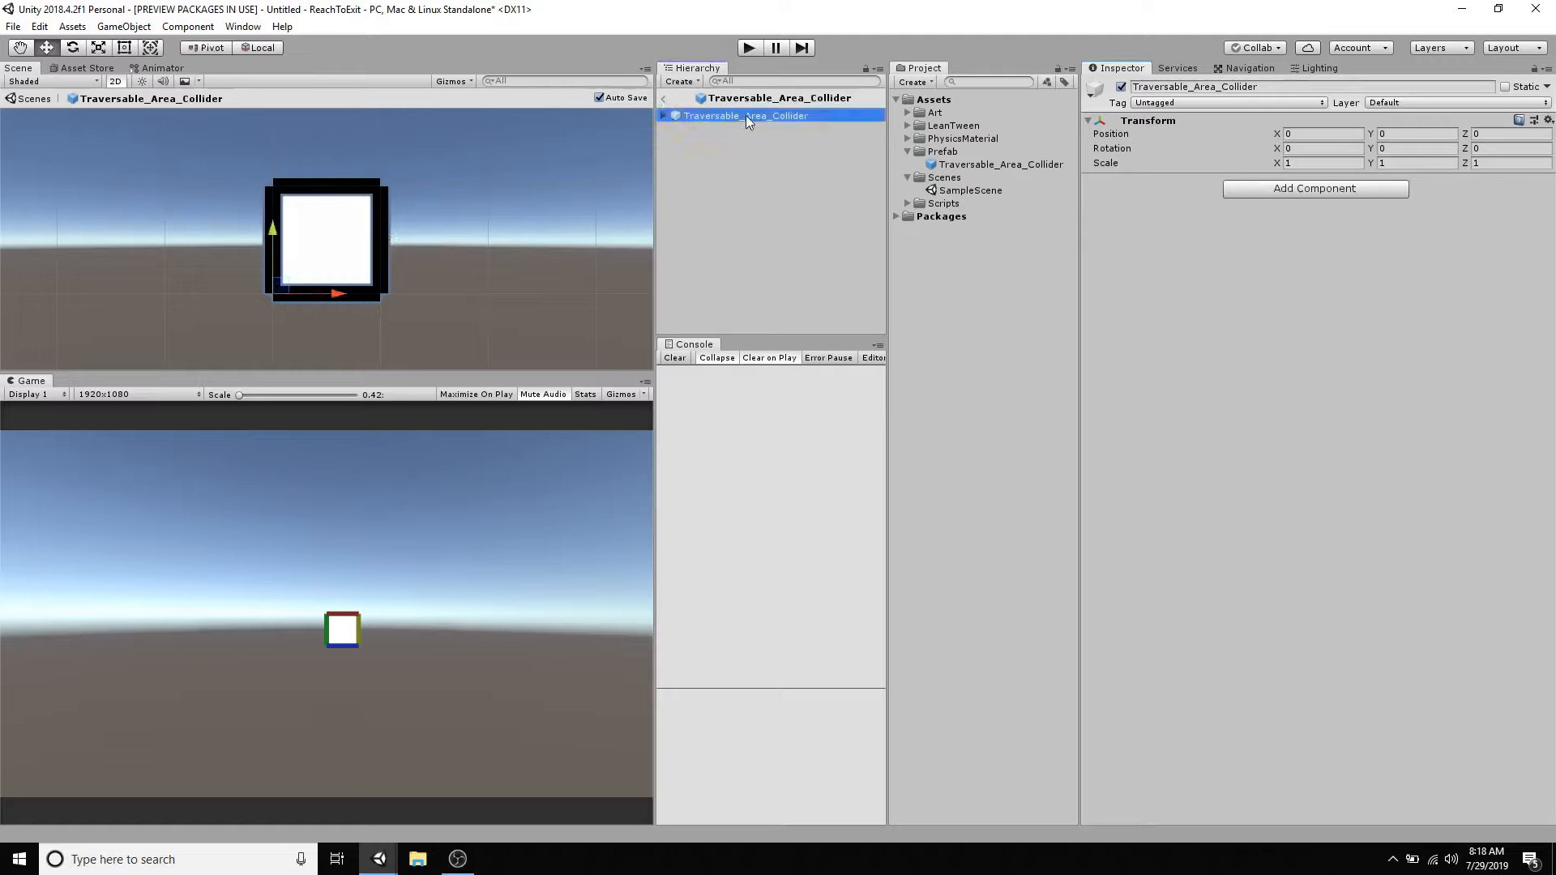
pyautogui.click(1300, 132)
pyautogui.click(1388, 134)
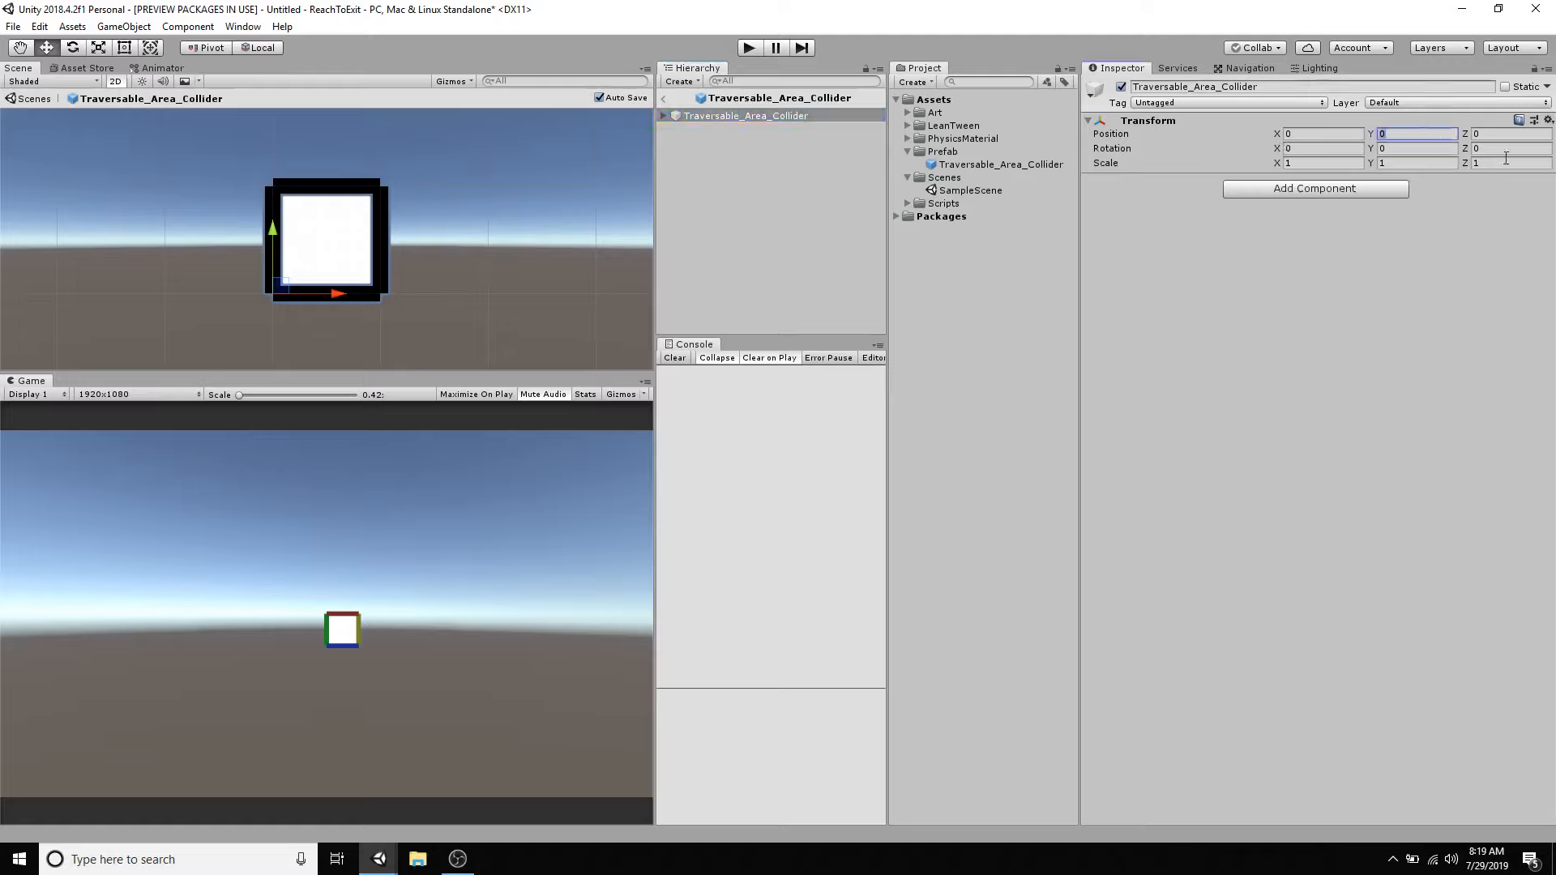
pyautogui.click(1309, 150)
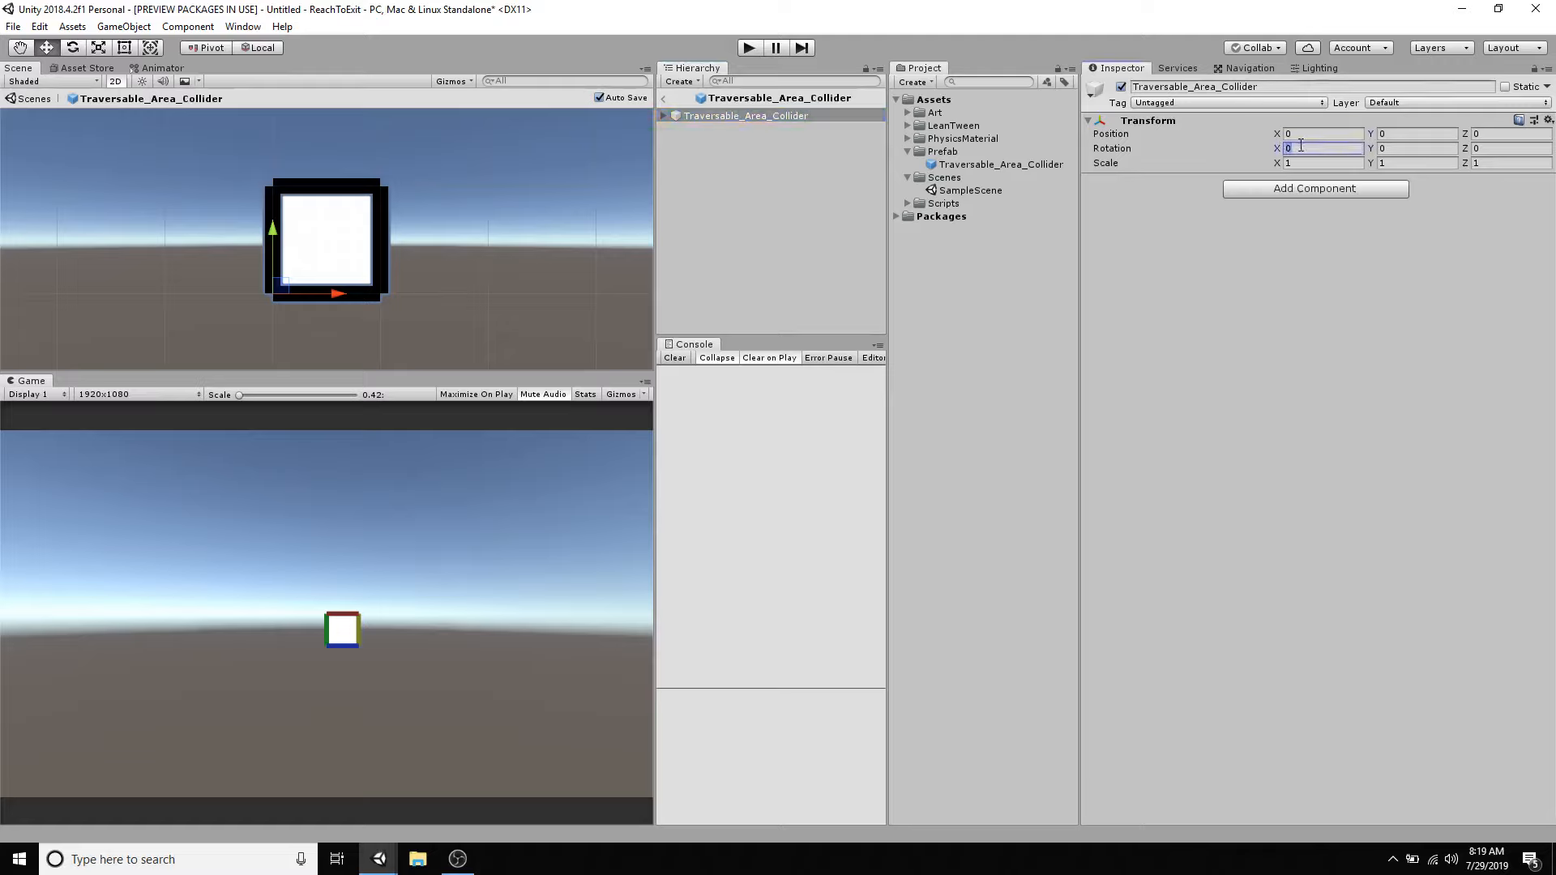
pyautogui.click(1495, 163)
pyautogui.click(1285, 149)
pyautogui.click(1396, 148)
pyautogui.click(1485, 149)
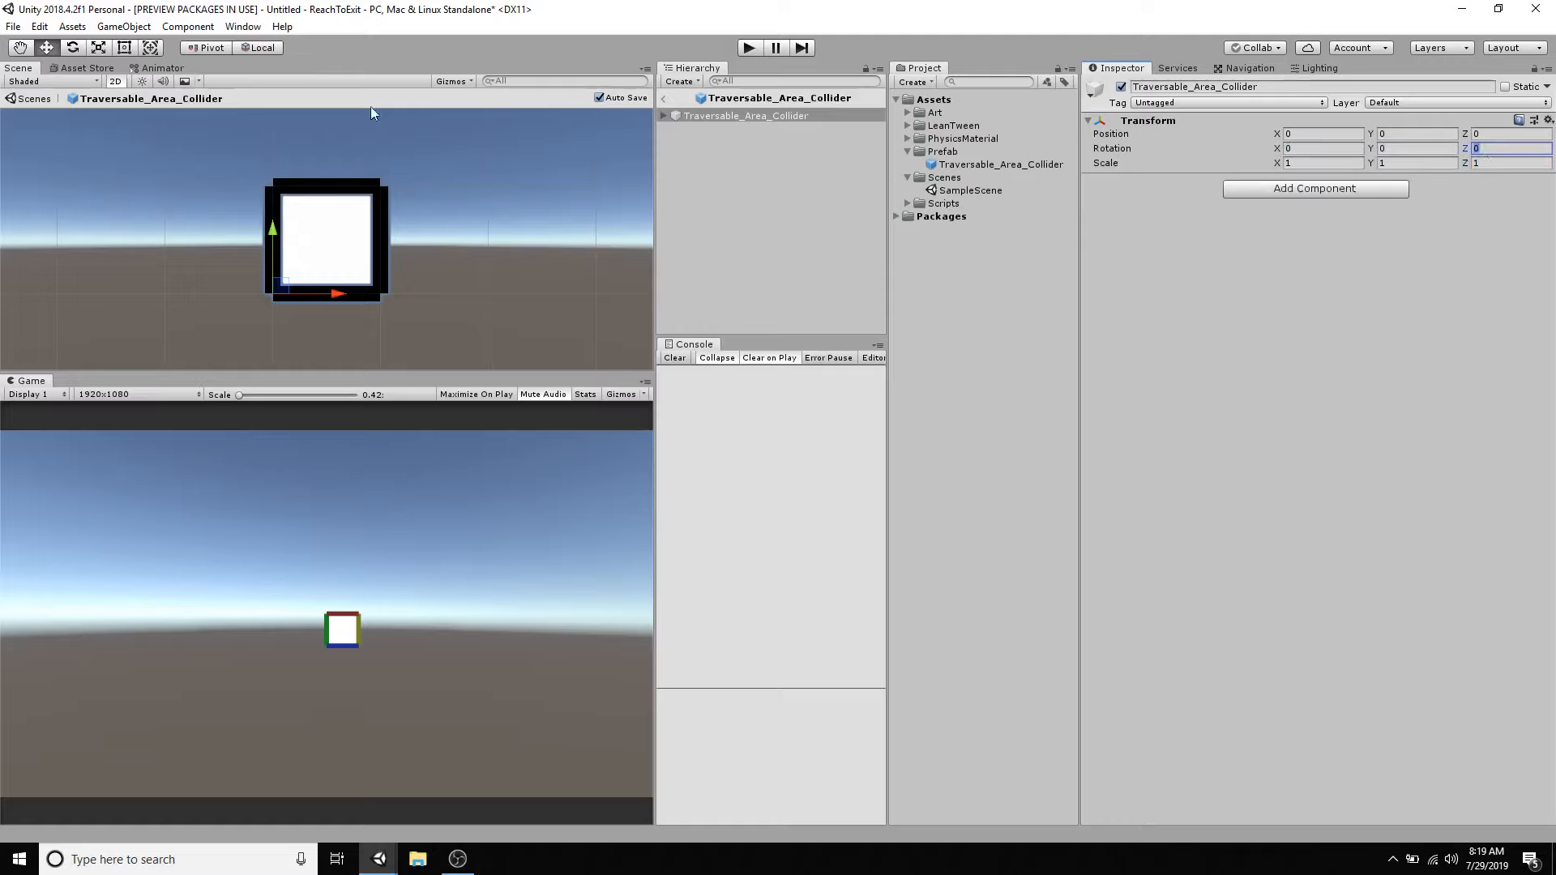